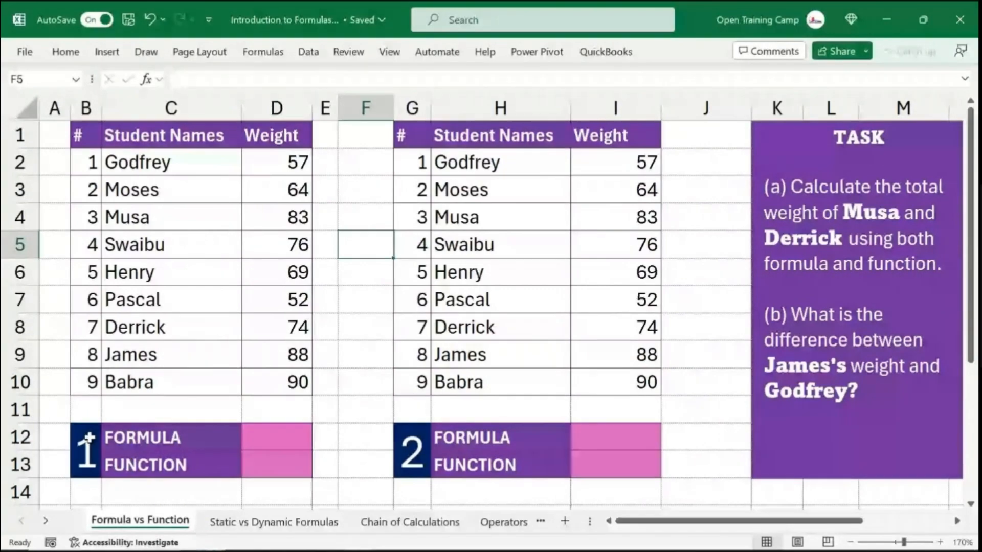
drag(78, 136, 276, 373)
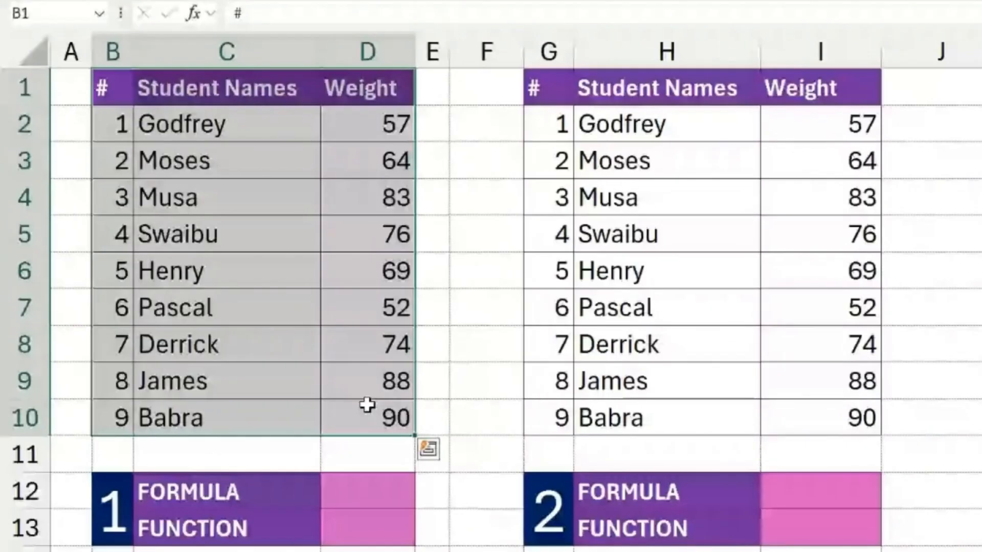
drag(195, 92, 225, 381)
drag(360, 88, 368, 165)
Enter the formula =D4+D8 in cell D12 to total the two students' weights with the addition operator.
click(373, 488)
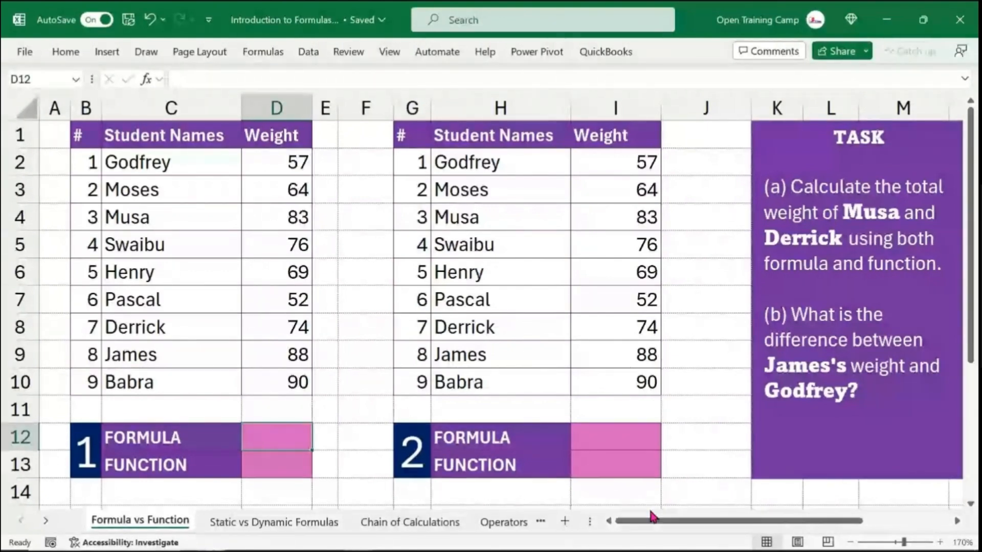
text(=)
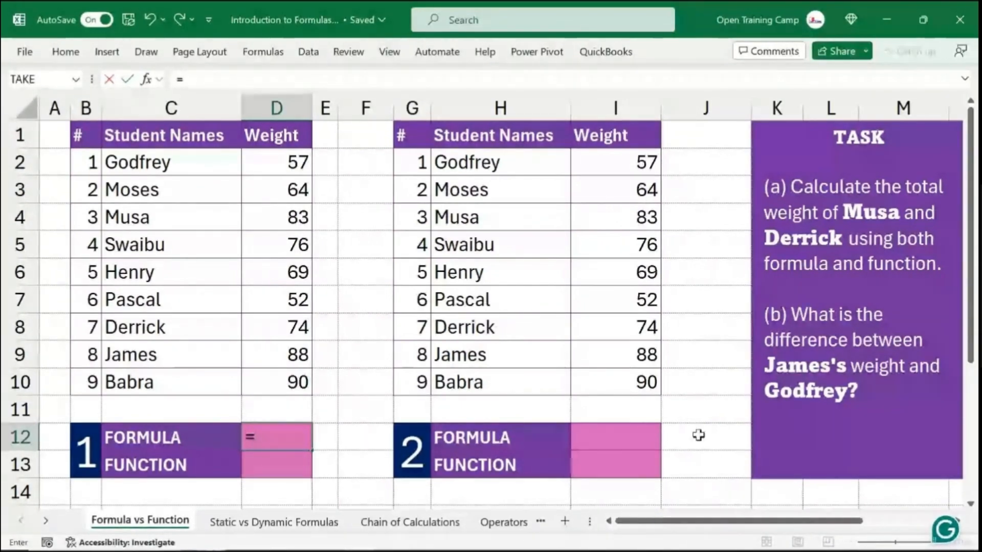
click(281, 218)
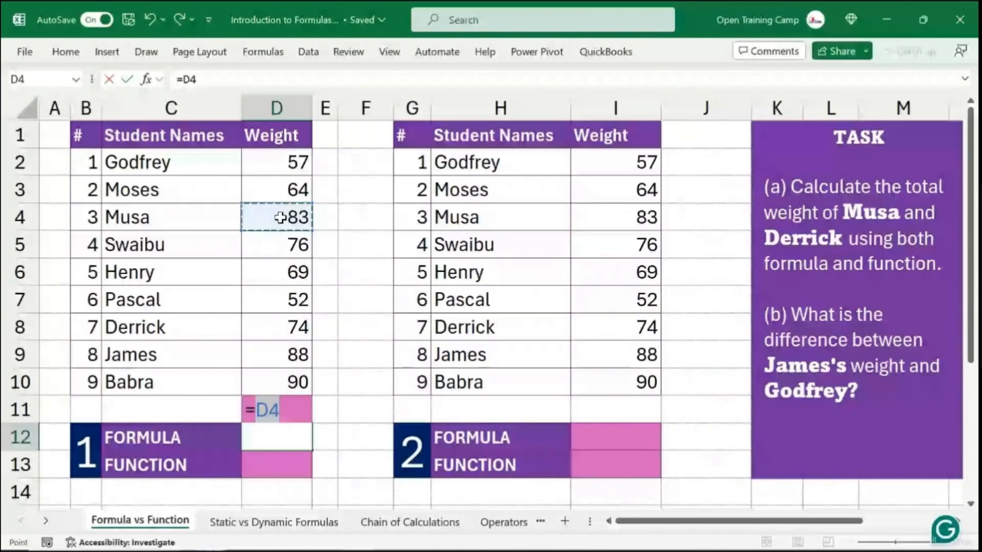
text(+)
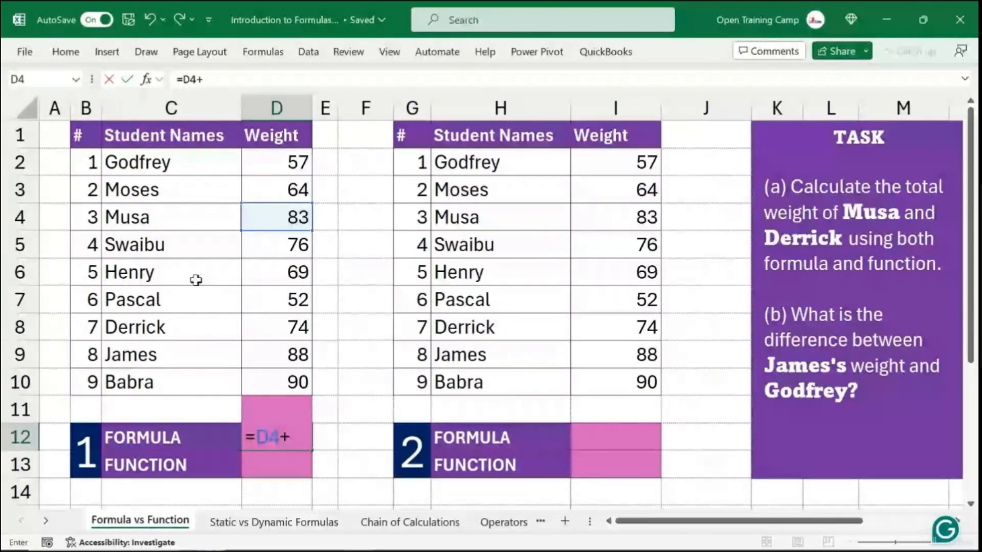
click(275, 328)
click(258, 439)
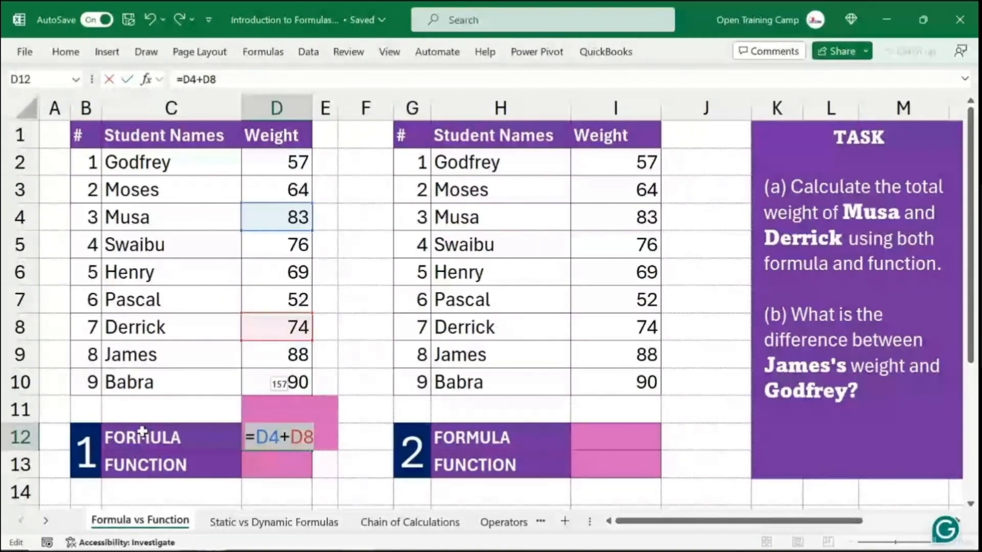
key(Return)
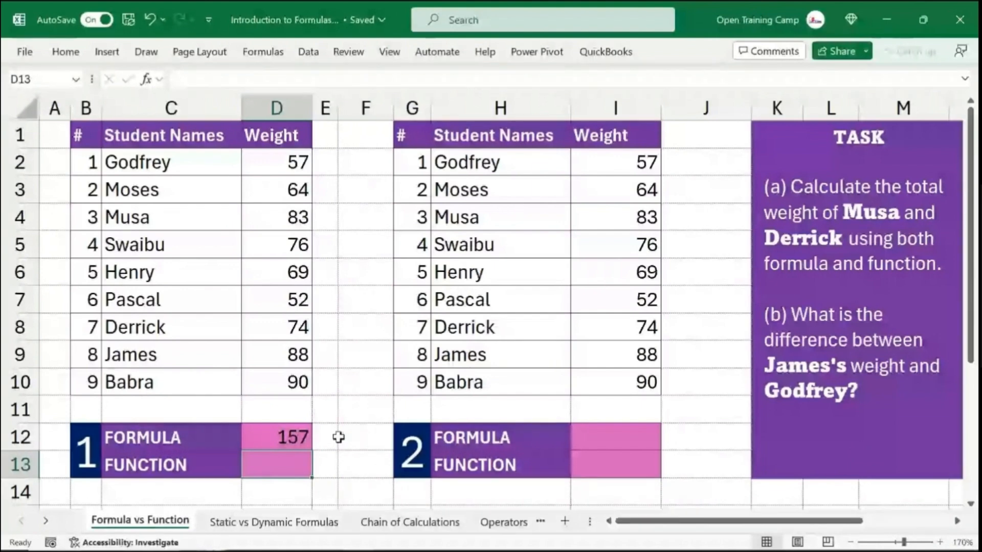
click(283, 436)
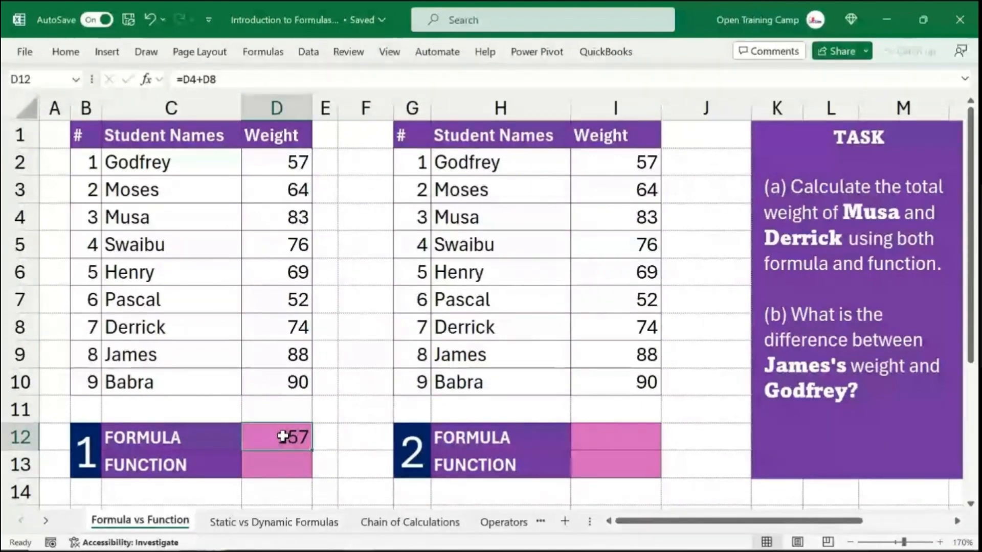
Enter =SUM(D4,D8) in cell D13 to total the same two weights with a function.
click(270, 463)
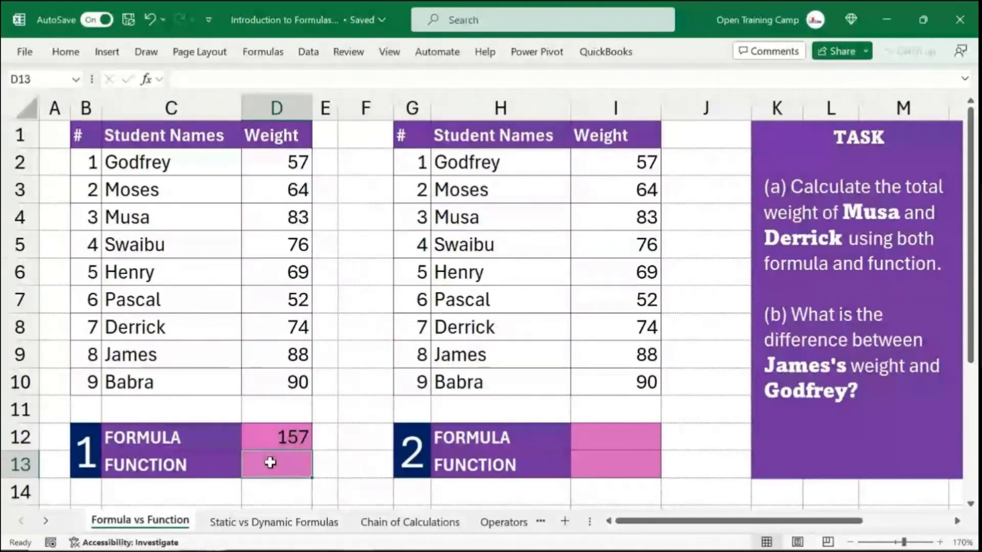
click(290, 436)
click(278, 468)
text(=sum)
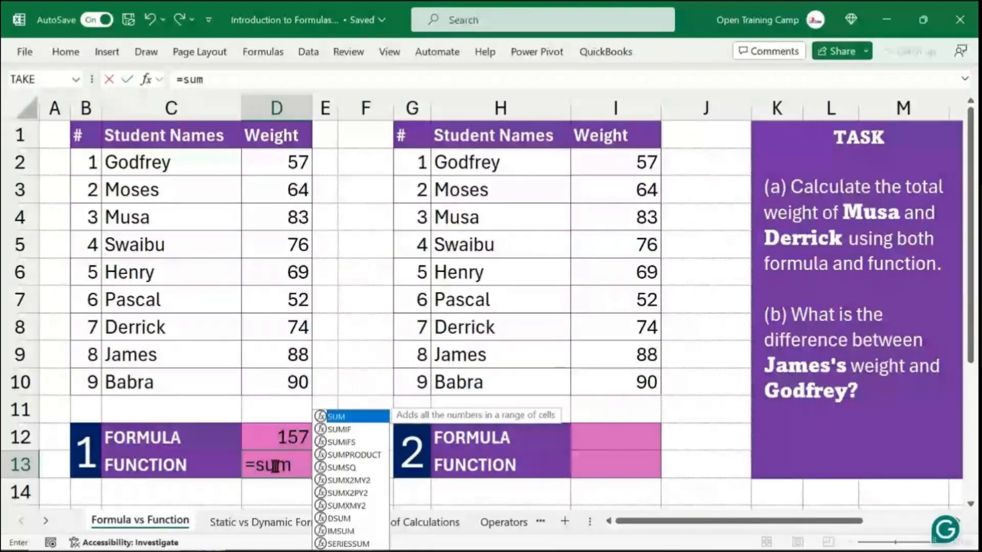
key(Tab)
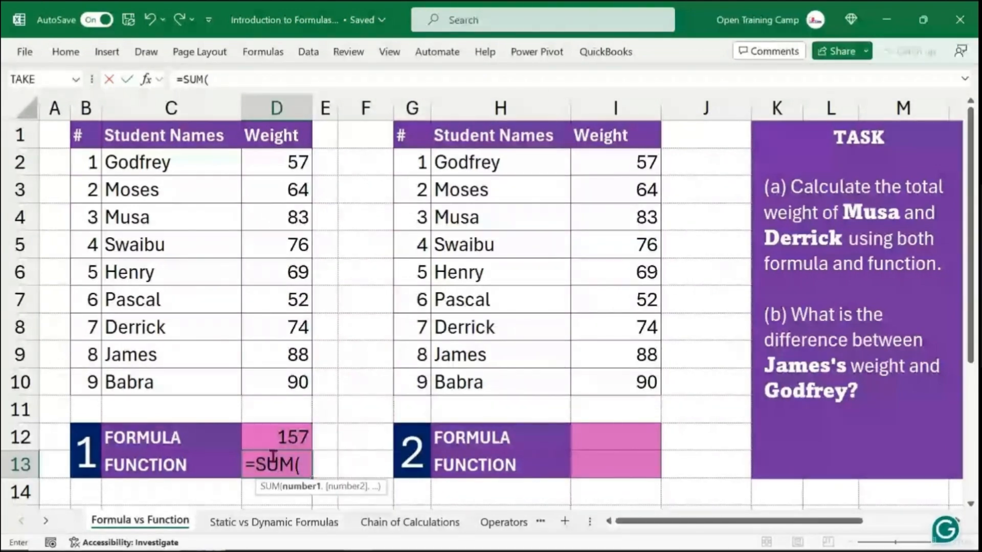
drag(351, 490, 318, 406)
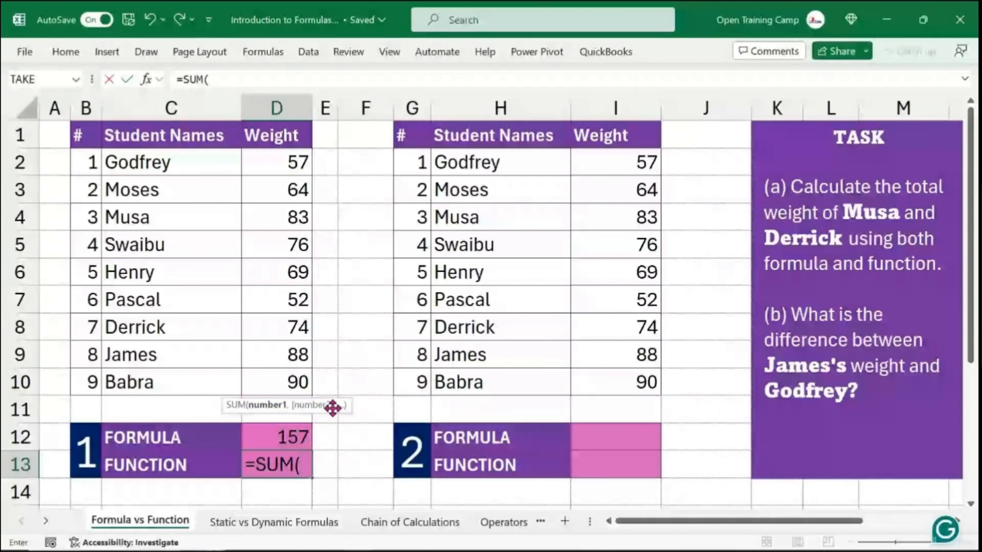
mouse_move(331, 408)
mouse_down()
mouse_move(373, 419)
mouse_move(329, 411)
mouse_up()
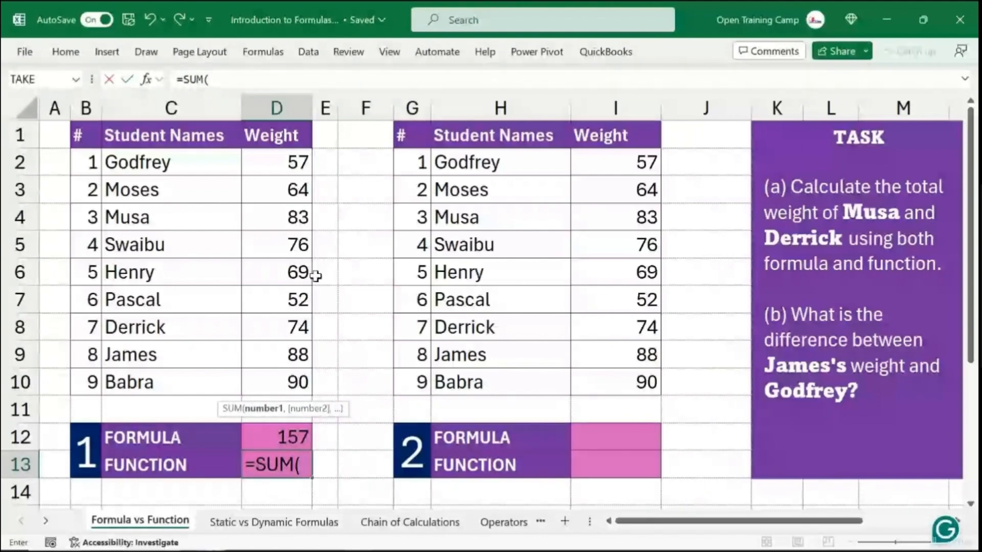
click(285, 220)
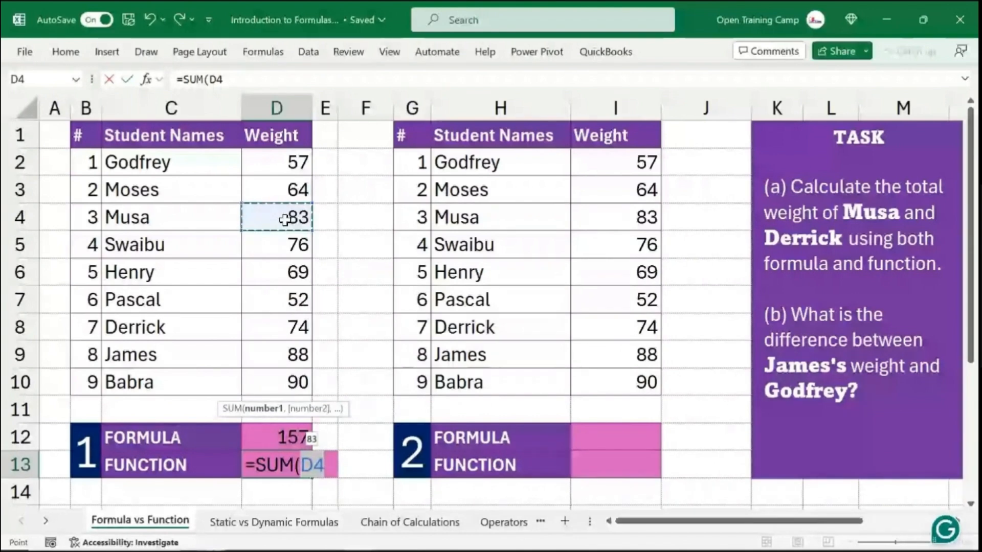
text(,)
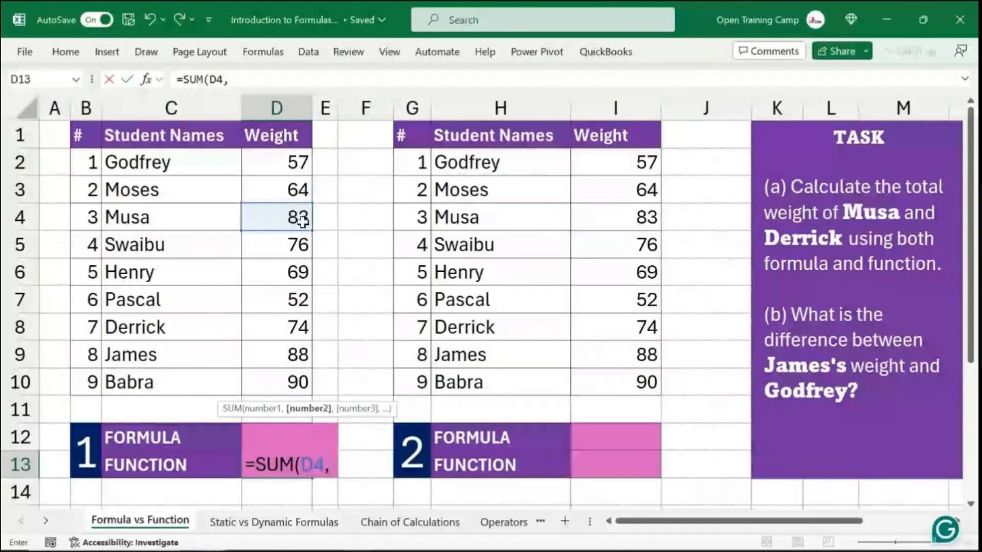
click(277, 327)
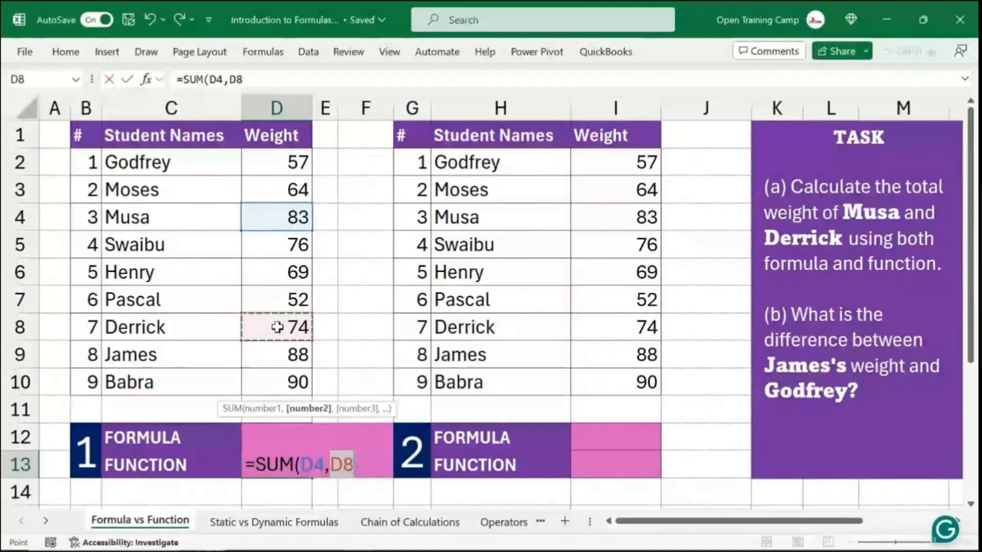
text())
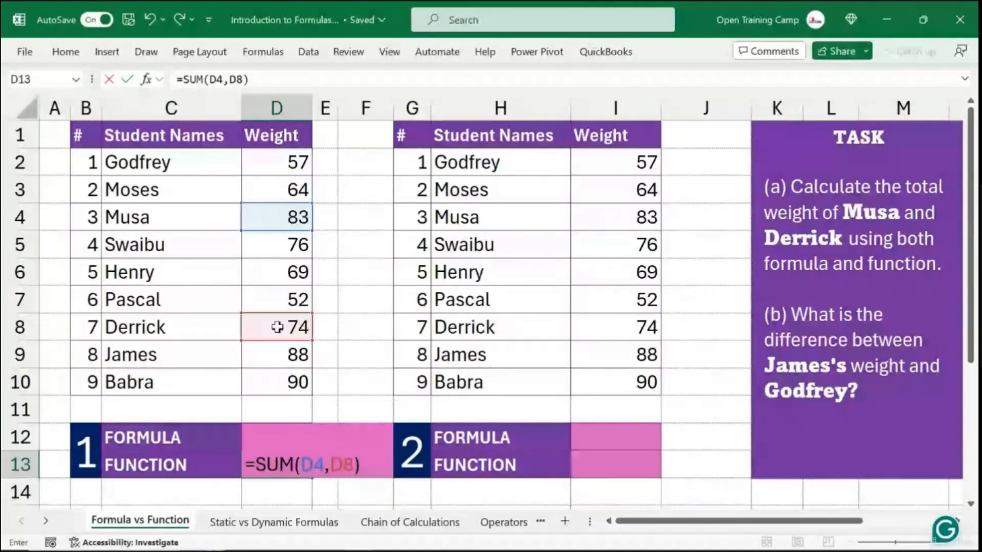
key(Return)
click(276, 464)
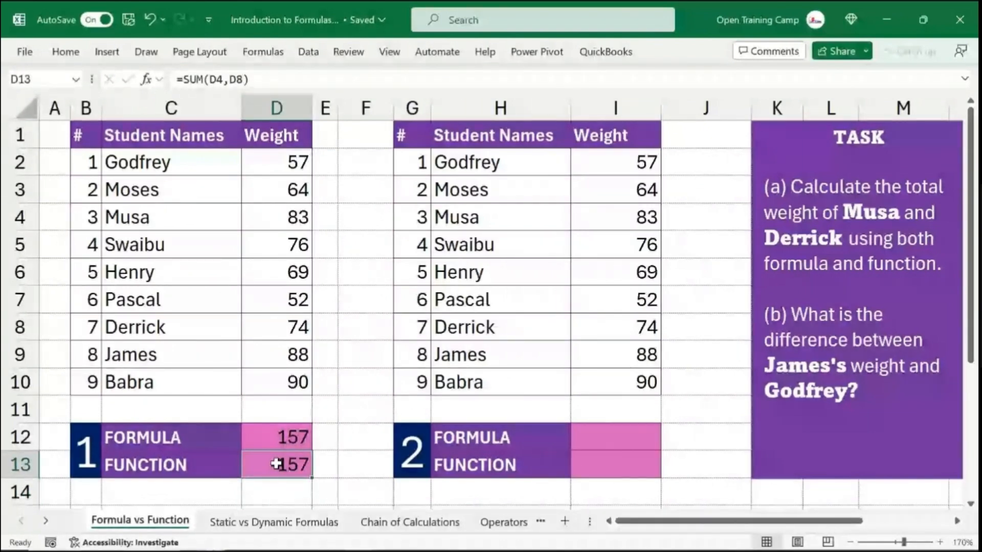
click(276, 436)
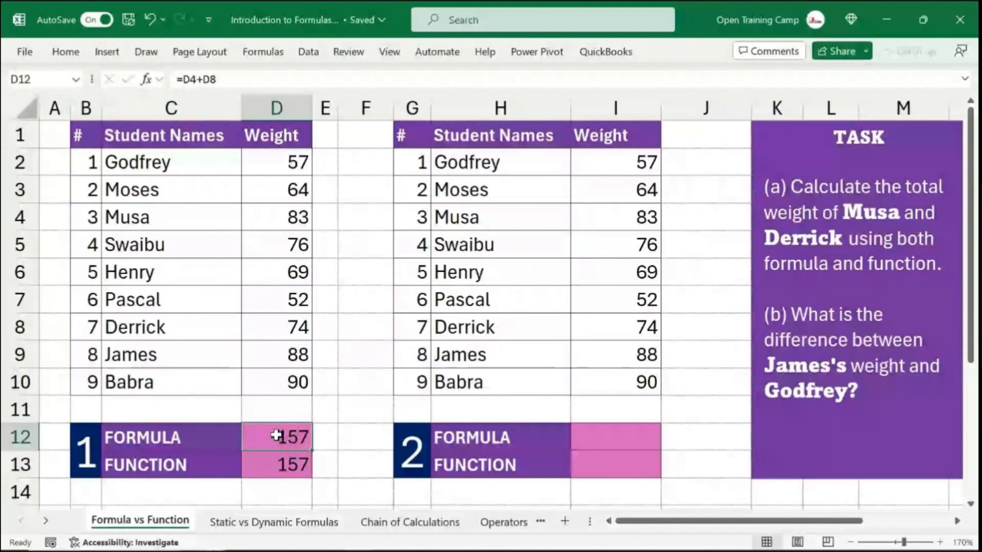
Enter the formula =I9-I2 in cell I12 to calculate the difference between the two students' weights.
click(611, 436)
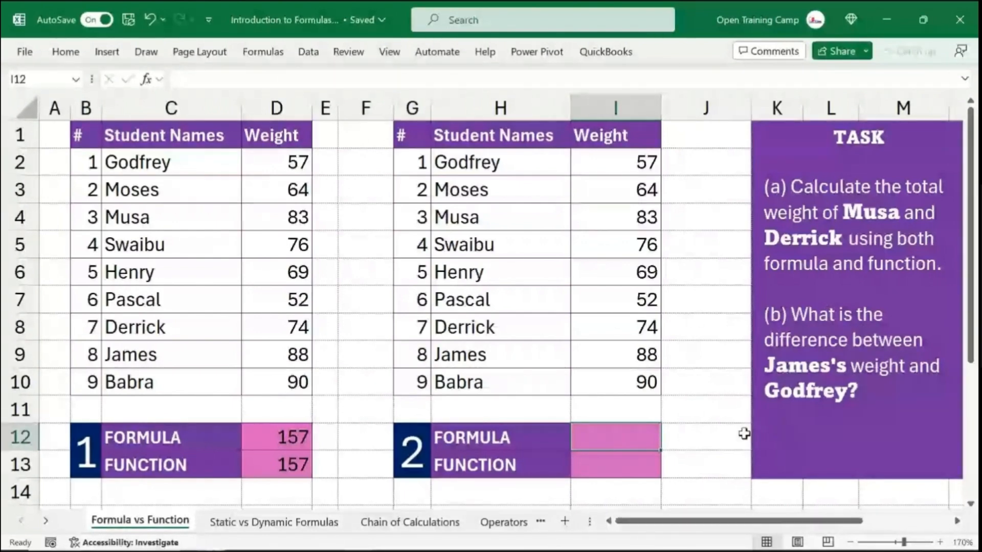
click(691, 433)
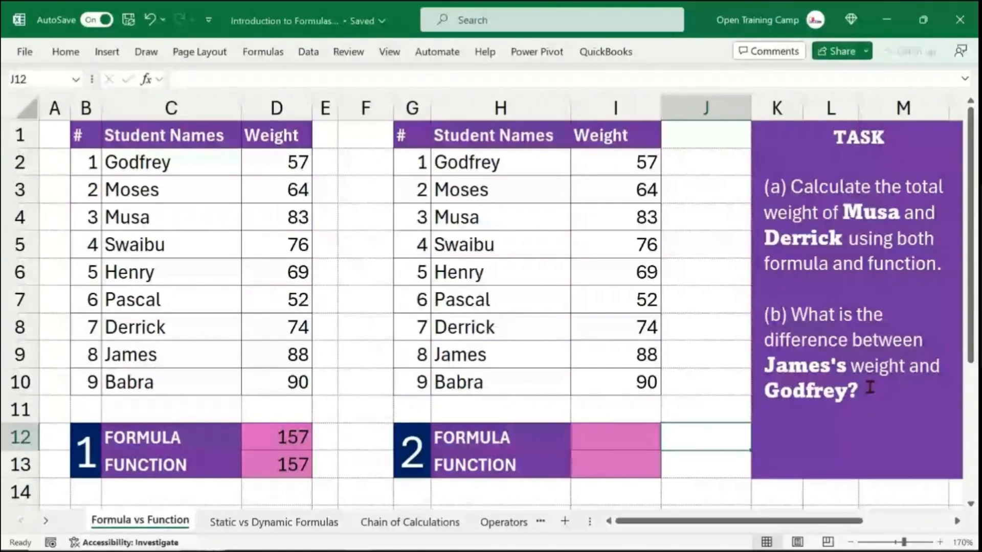
click(600, 433)
text(=)
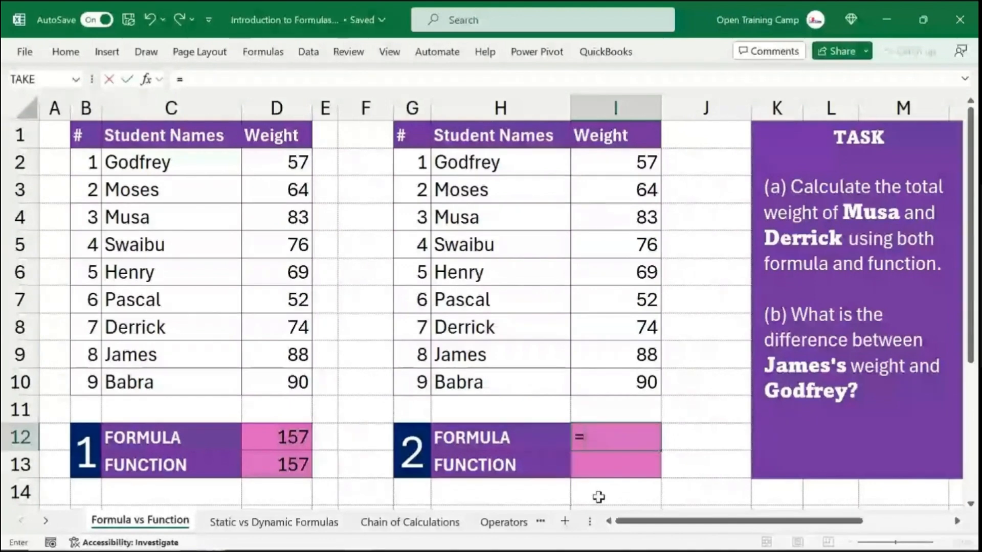
click(622, 358)
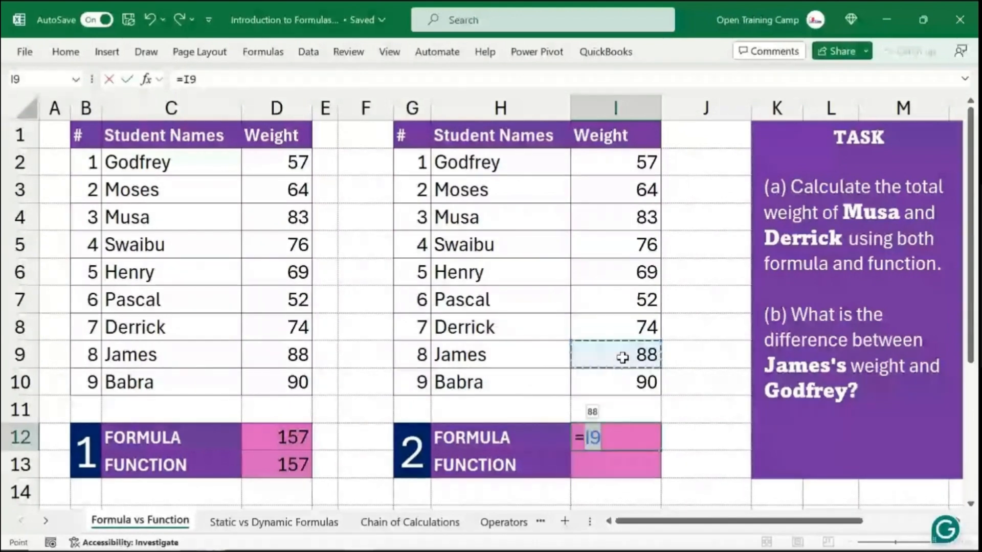
text(-)
click(613, 162)
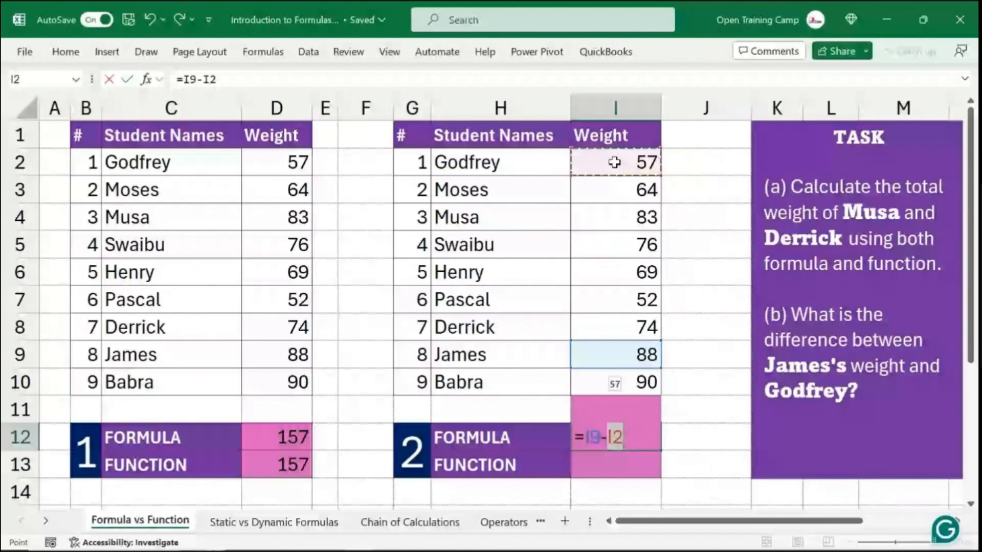
key(Return)
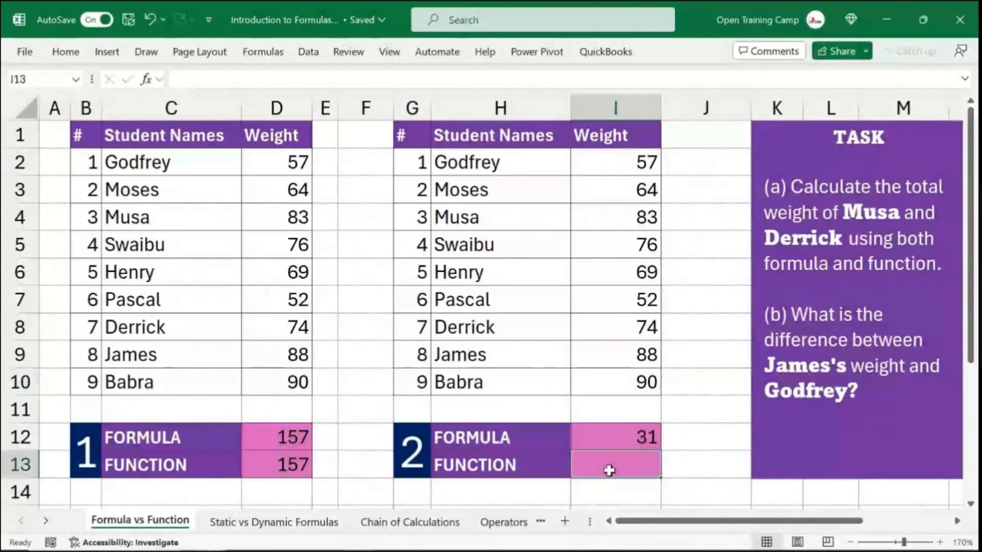
click(614, 435)
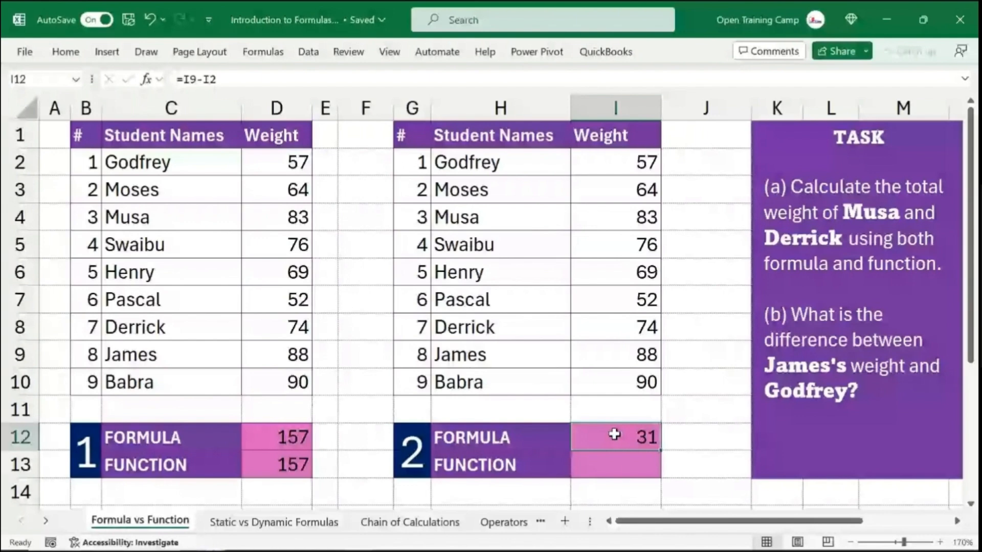
click(717, 406)
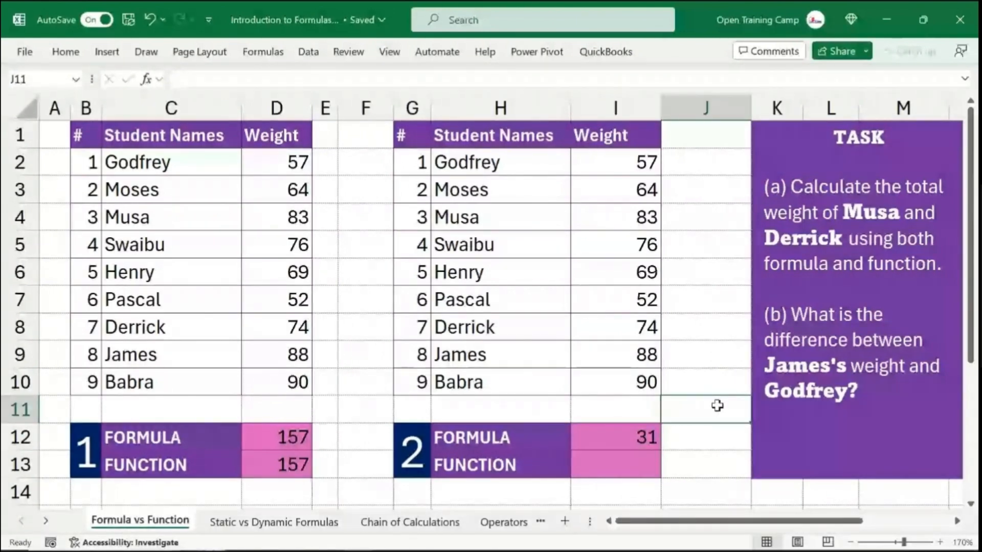
click(500, 327)
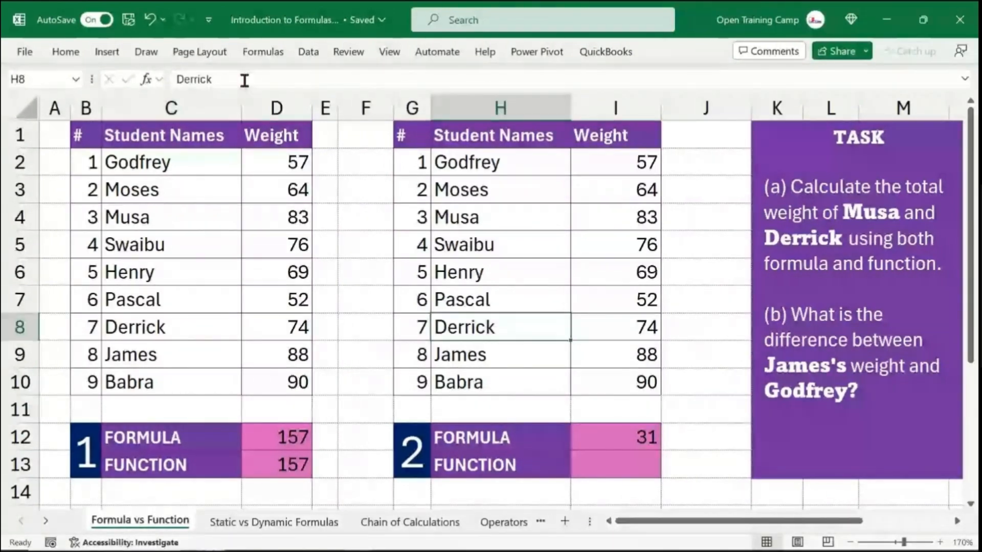
click(331, 197)
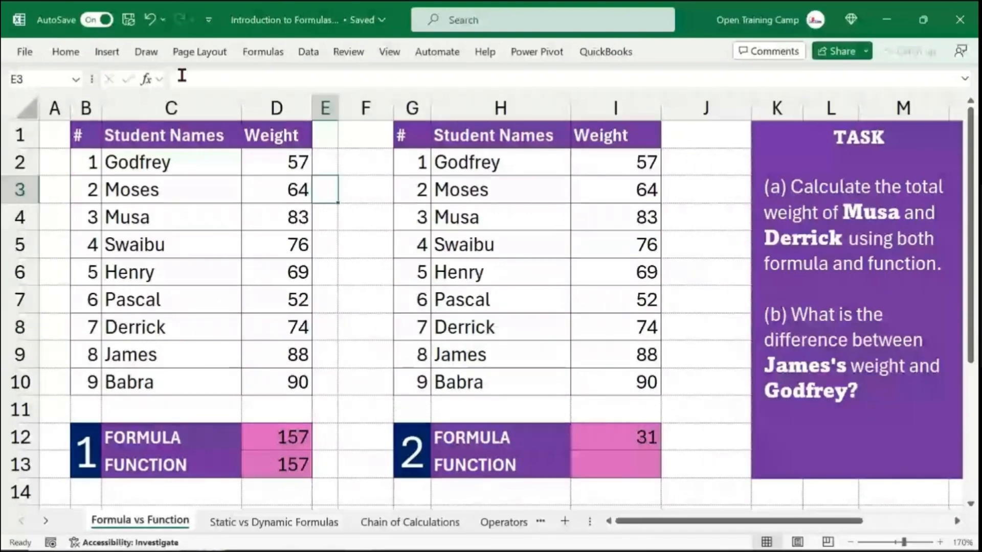
click(182, 76)
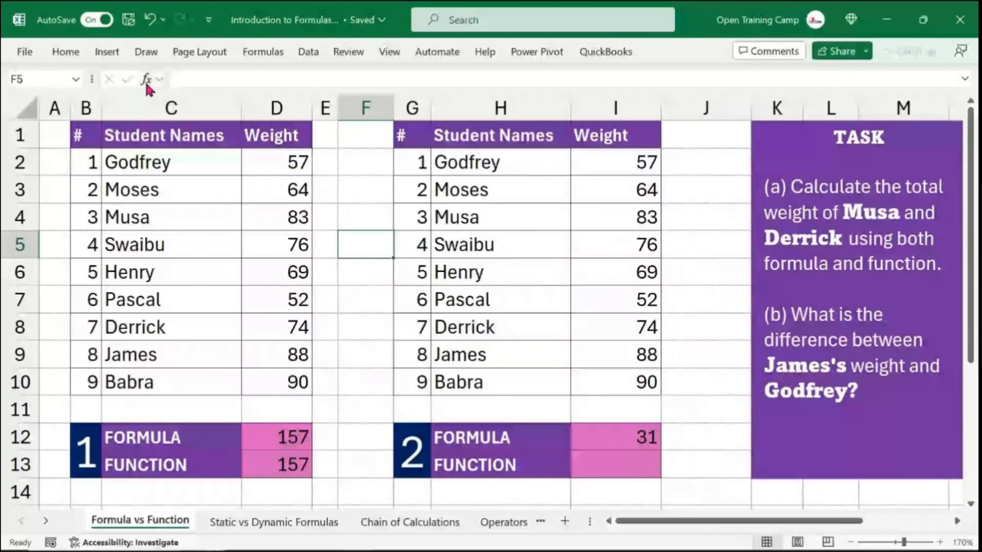
View the Insert Function dialog for cell F5 and close it without choosing a function.
click(271, 52)
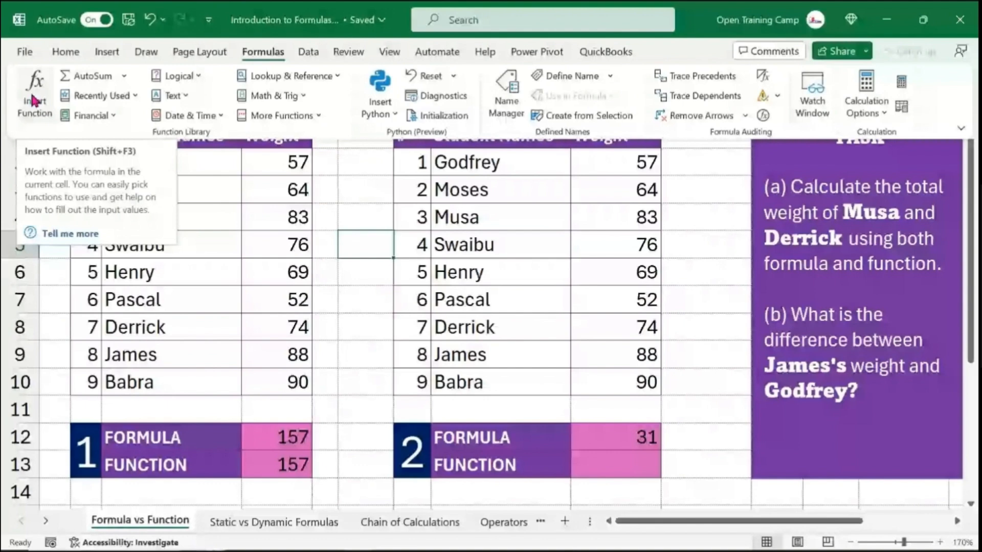
click(508, 222)
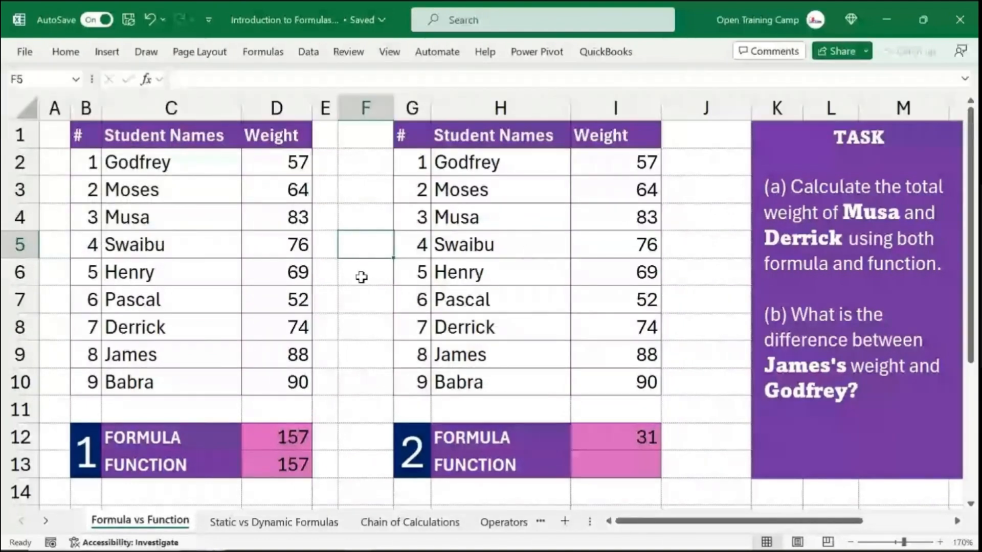
key(shift+F3)
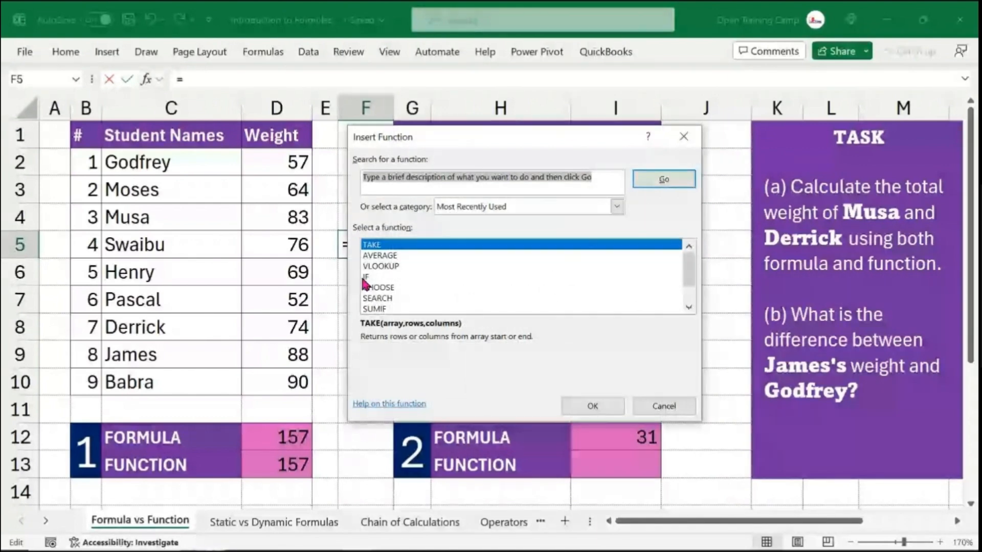
click(686, 136)
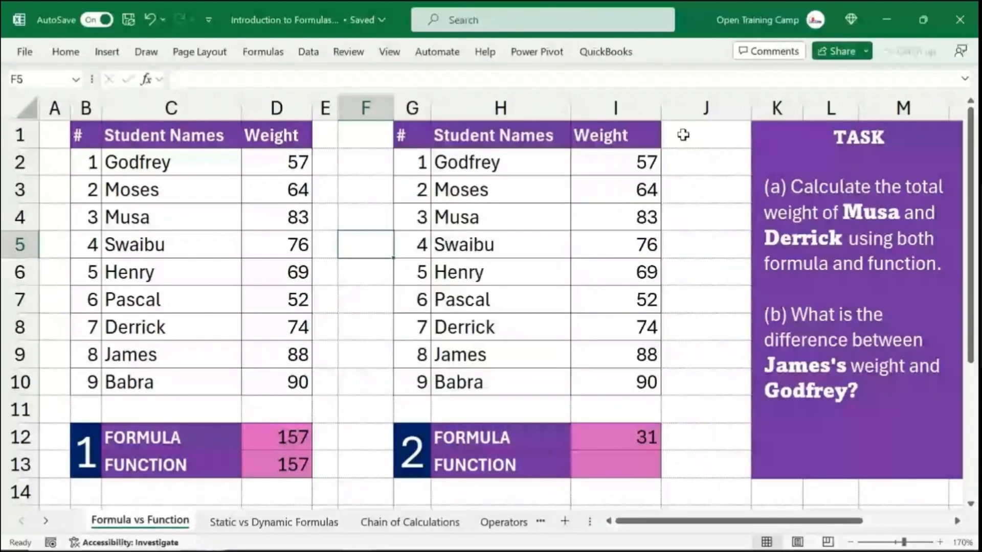
click(352, 218)
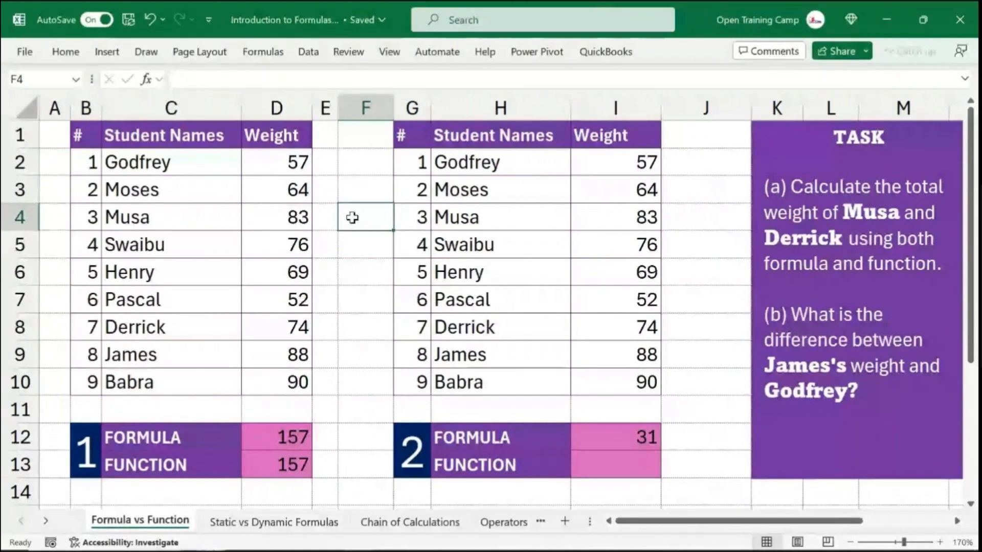
click(147, 87)
drag(450, 130, 400, 138)
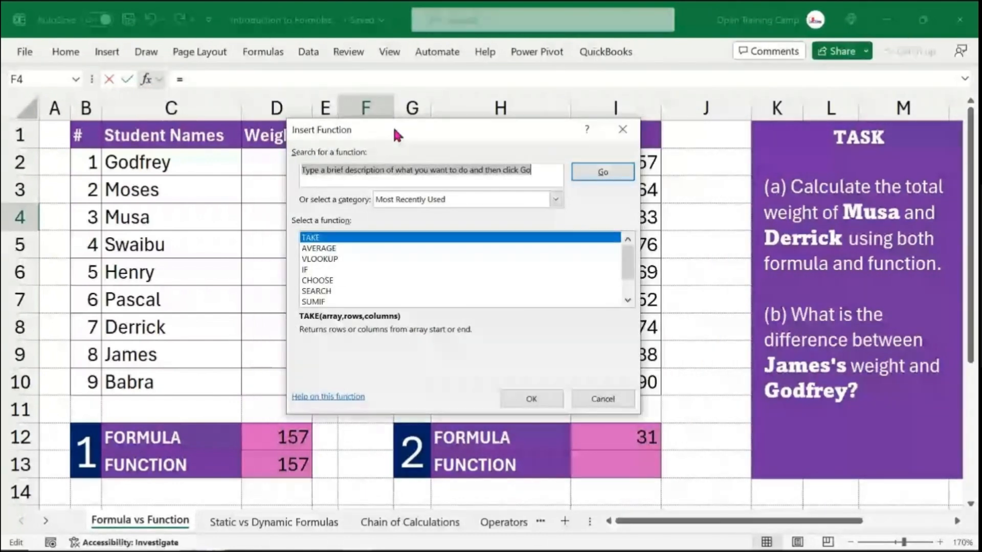
click(624, 131)
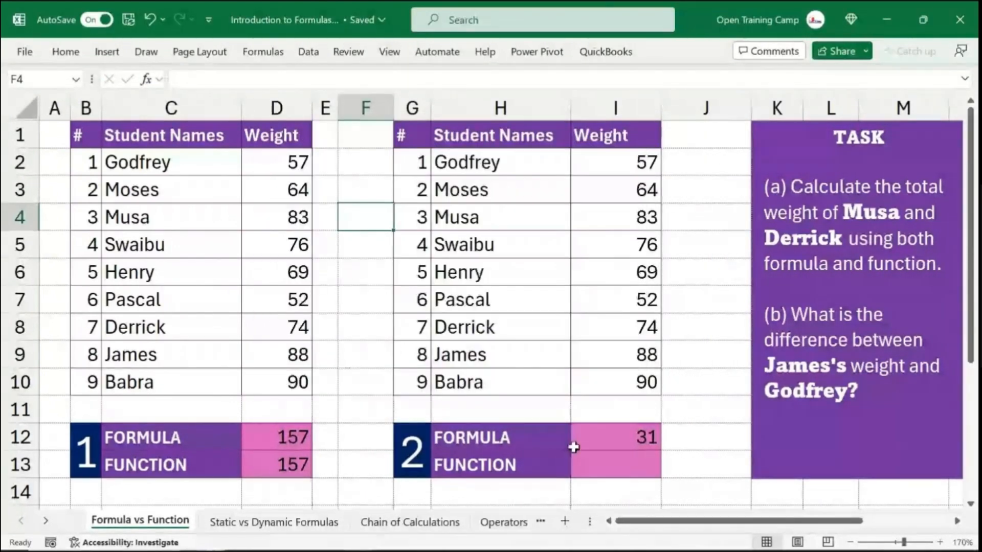
Open Insert Function for cell I13 and search for a function matching "difference between numbers".
click(627, 461)
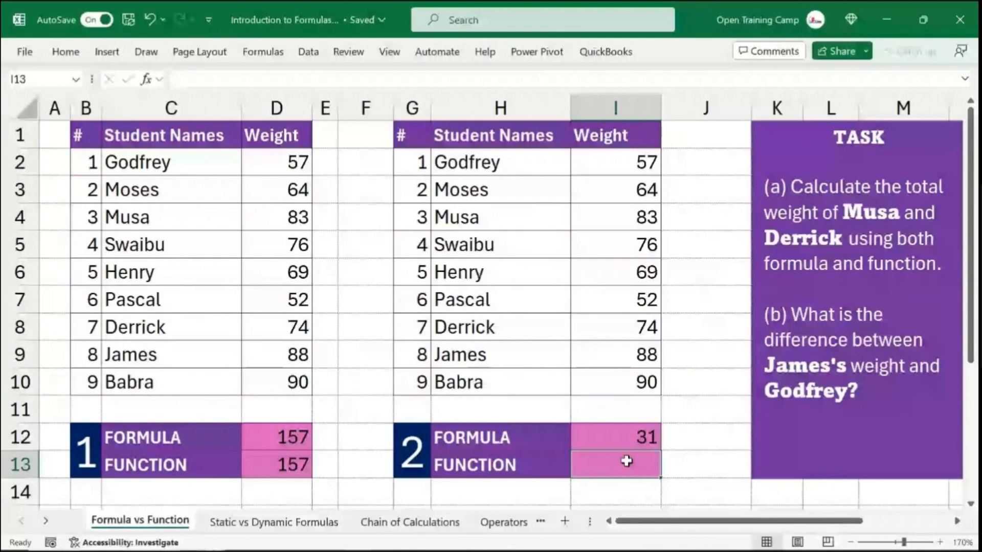
click(147, 81)
drag(355, 133, 377, 138)
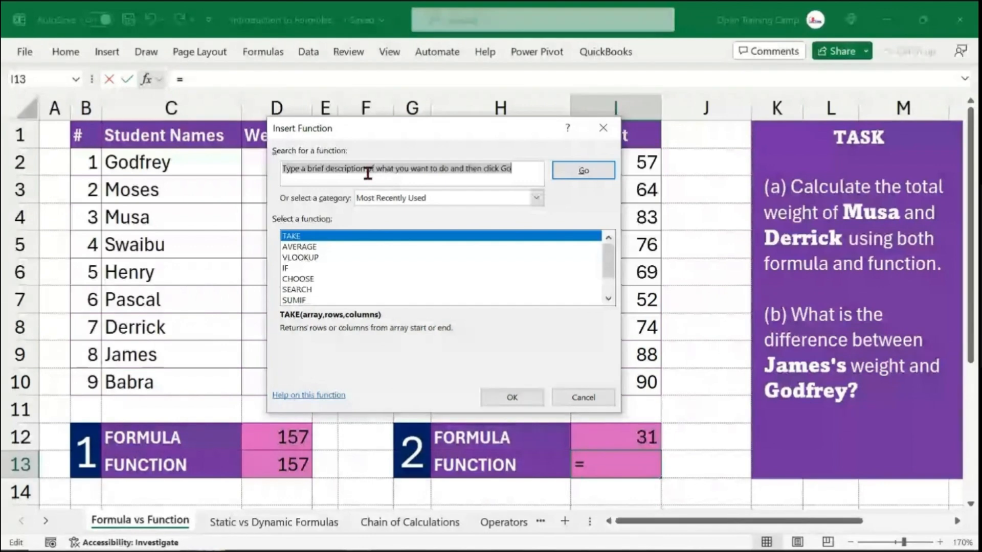
text(difference betw)
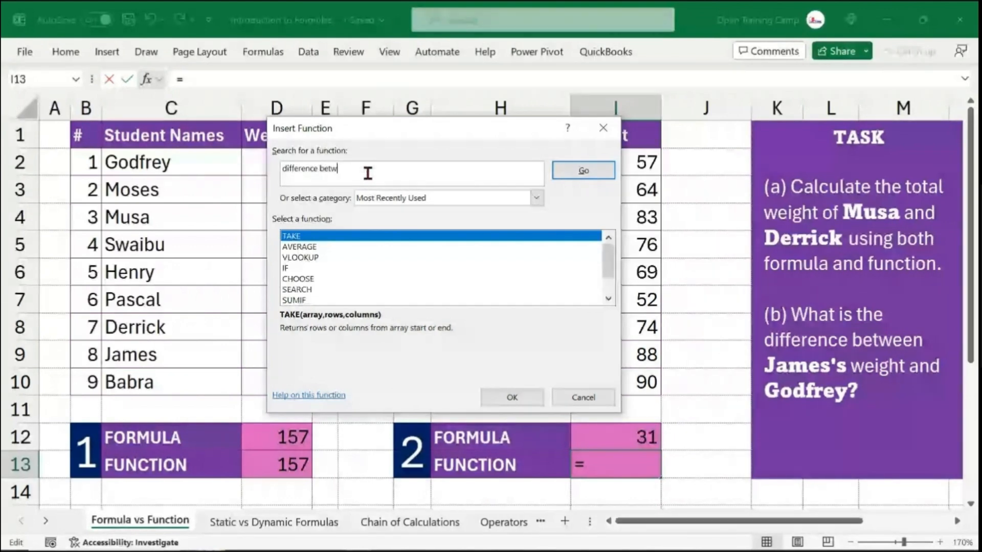
text(een numbers)
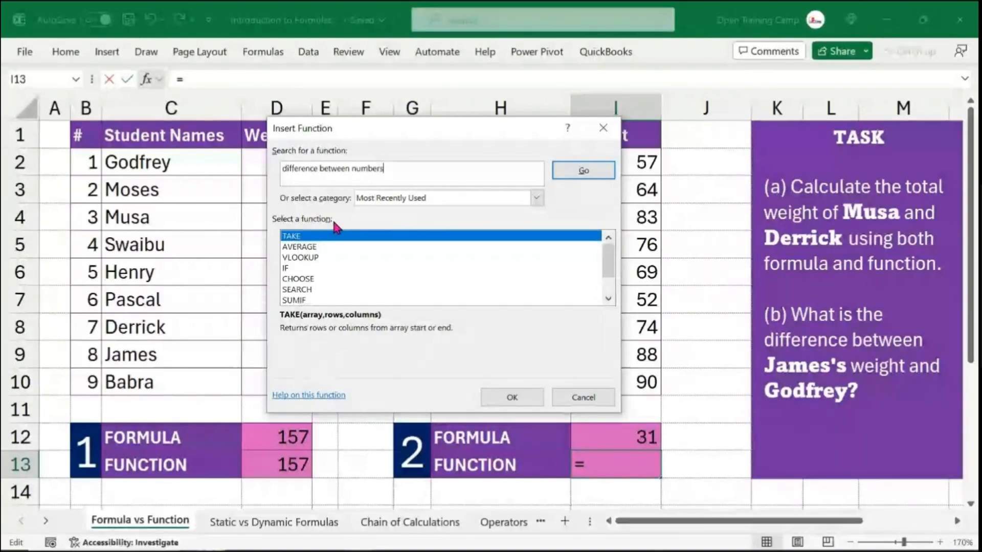
click(582, 174)
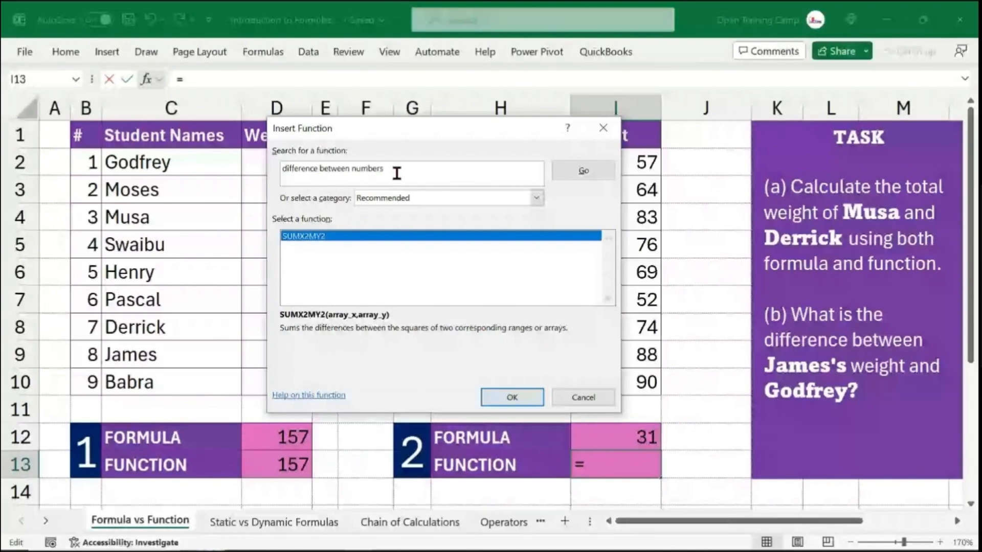
key(Return)
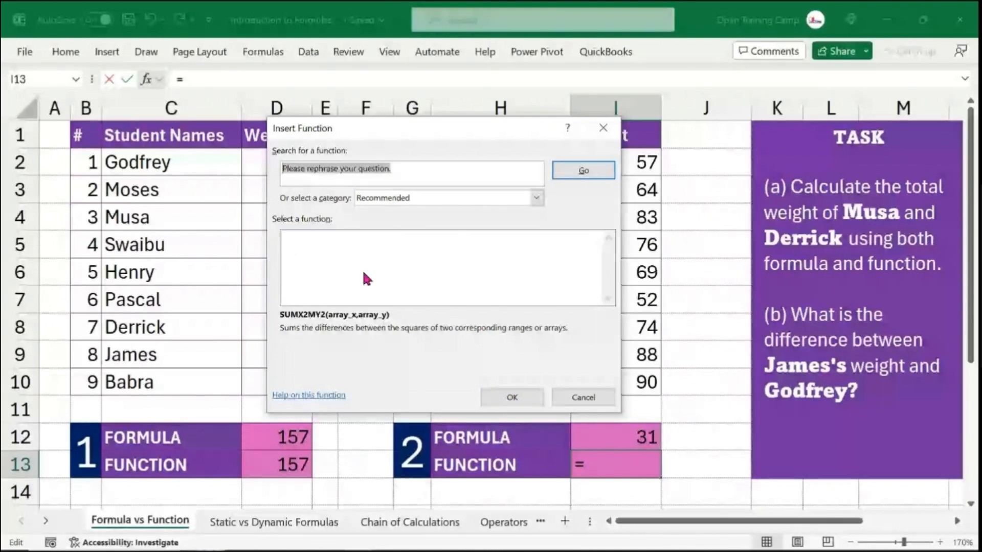
Search for a function matching "add numbers" and review the descriptions of DSUM, IMSUM and SUM.
text(ad)
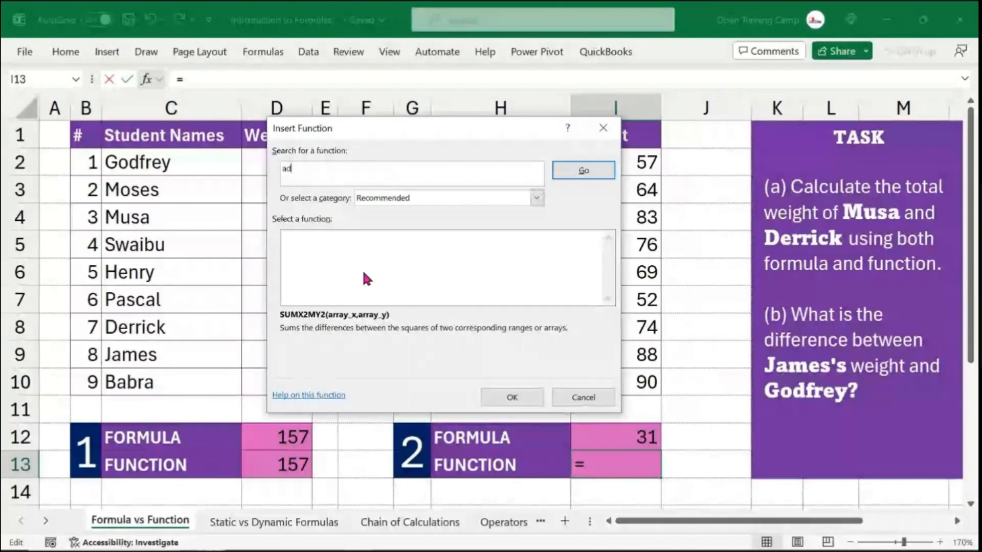
text(d numbers)
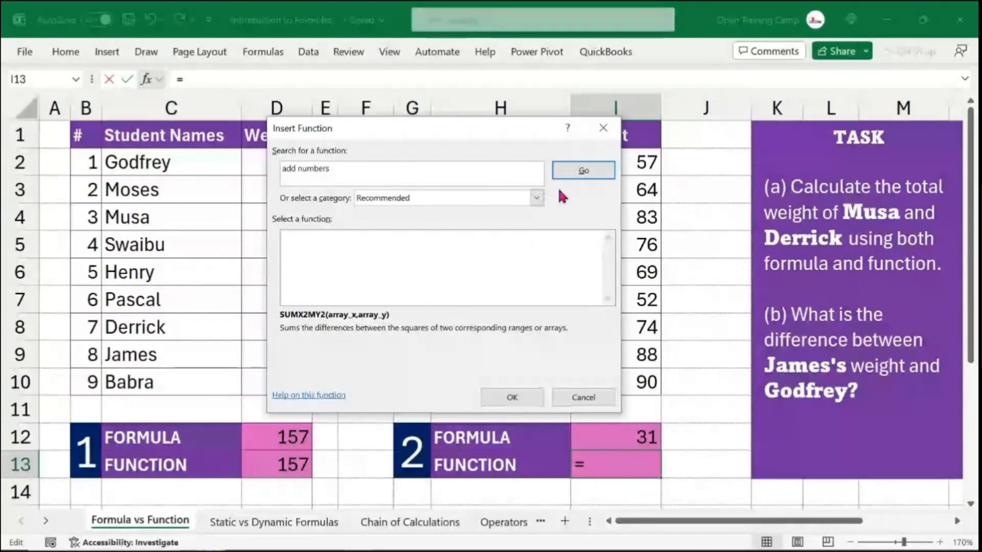
click(578, 170)
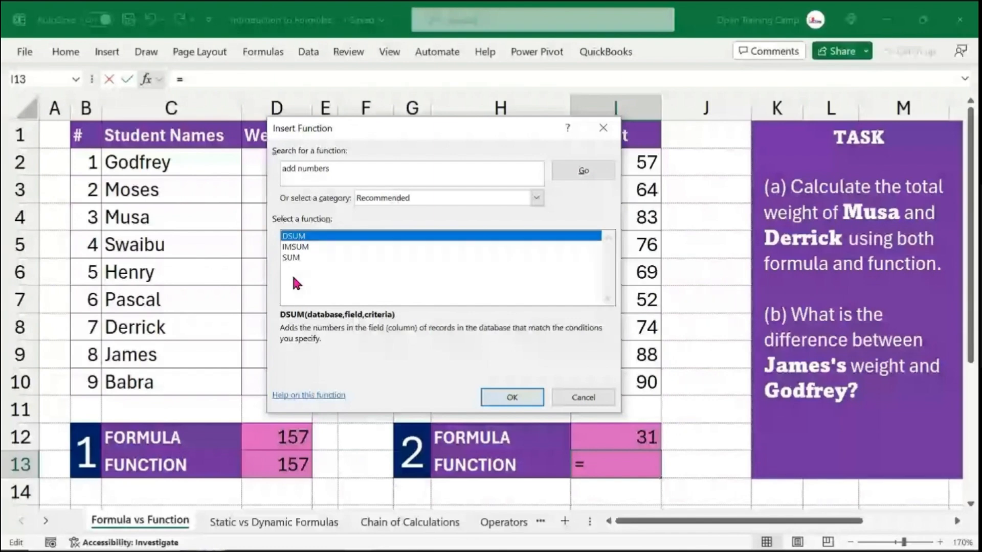
click(299, 257)
click(299, 246)
click(303, 236)
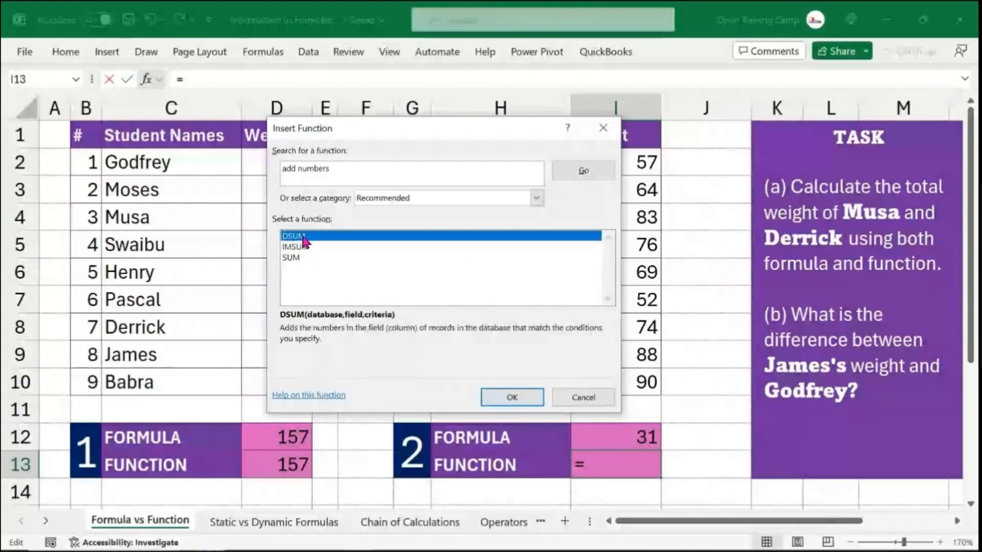
key(Down)
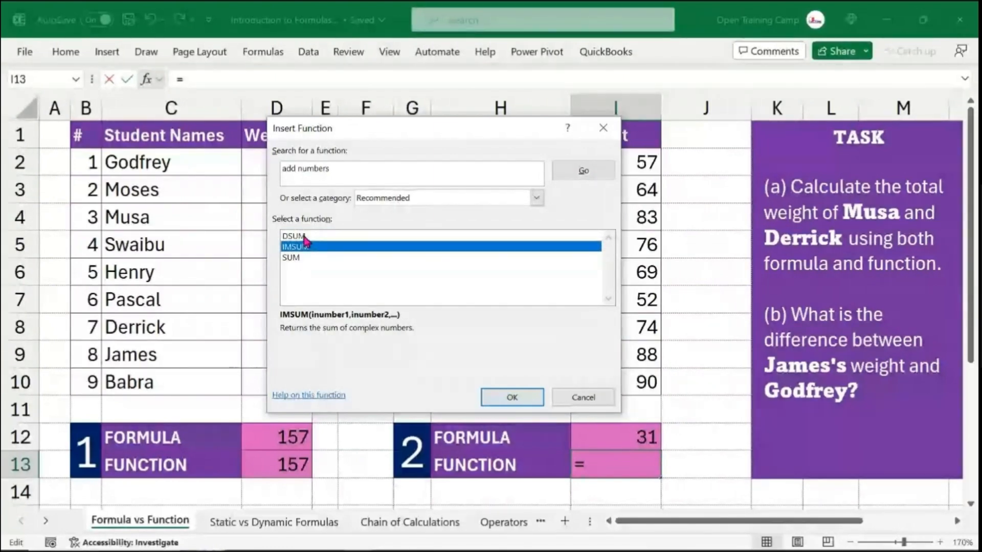
click(305, 237)
click(296, 257)
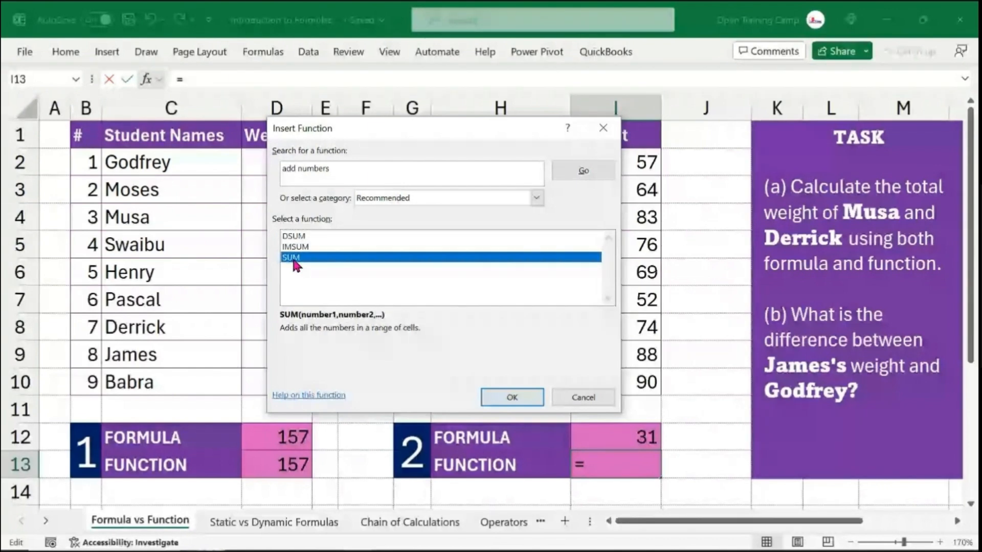
click(295, 247)
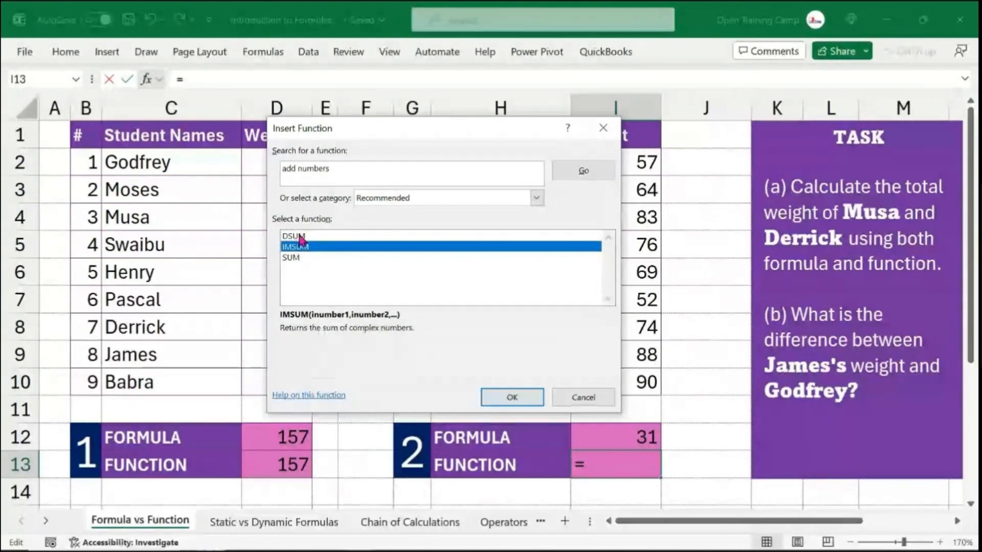
click(302, 237)
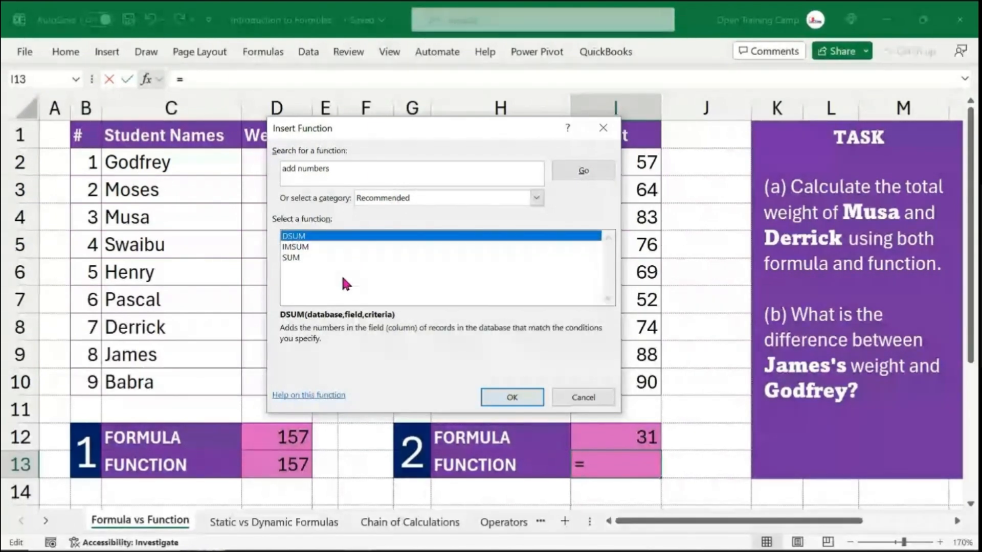
Search for a function matching "subtract numbers" and insert the IMSUB function into cell I13.
click(341, 171)
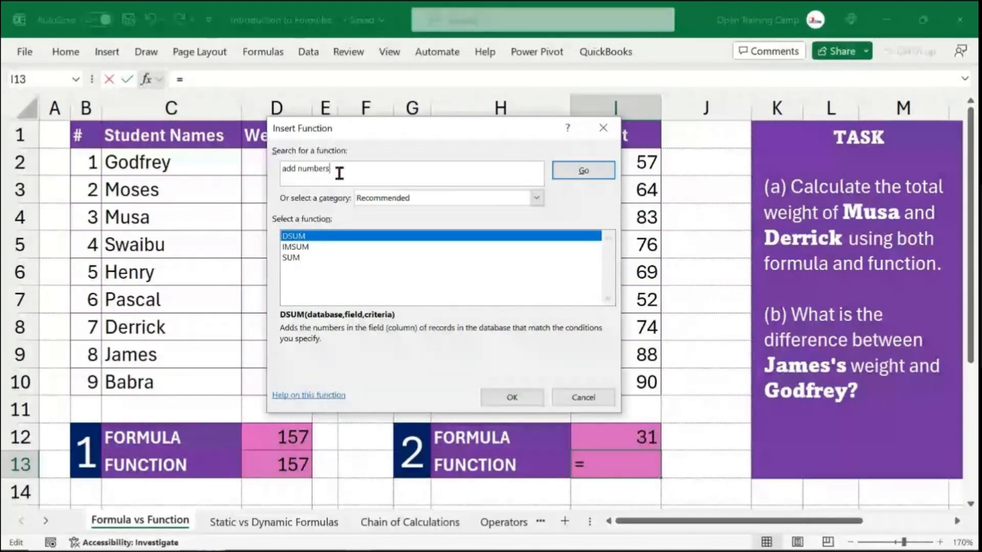
drag(339, 173, 237, 179)
text(subtract n)
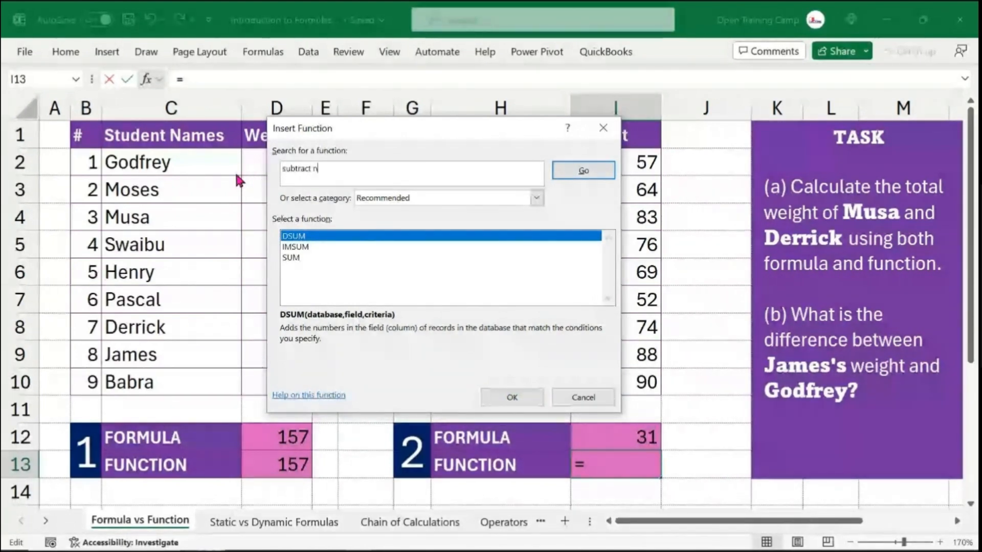
text(umbers)
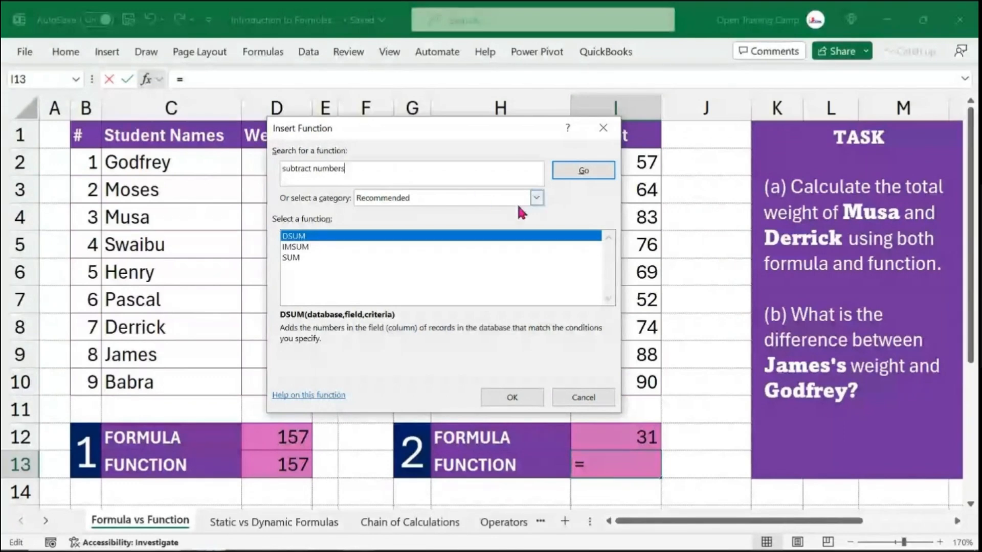
click(570, 166)
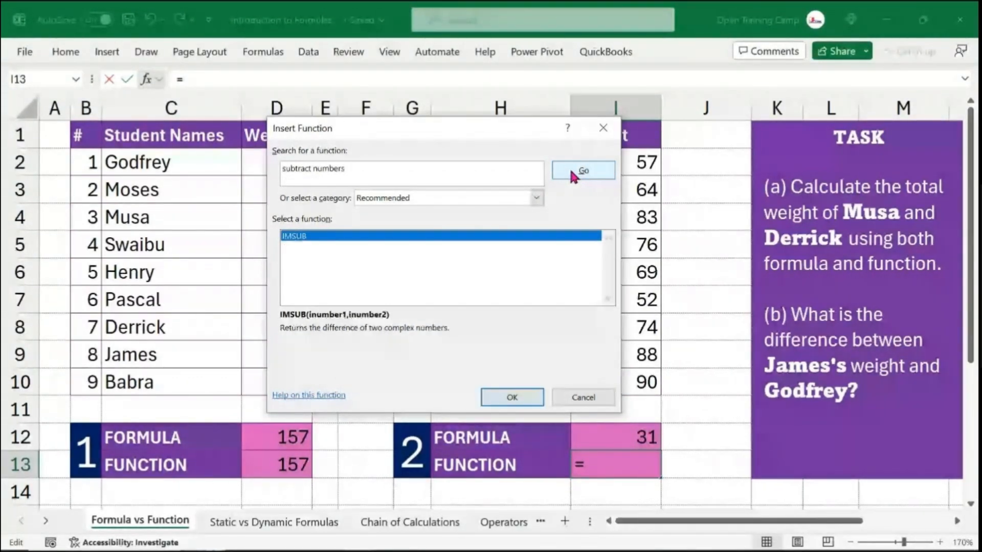
click(359, 170)
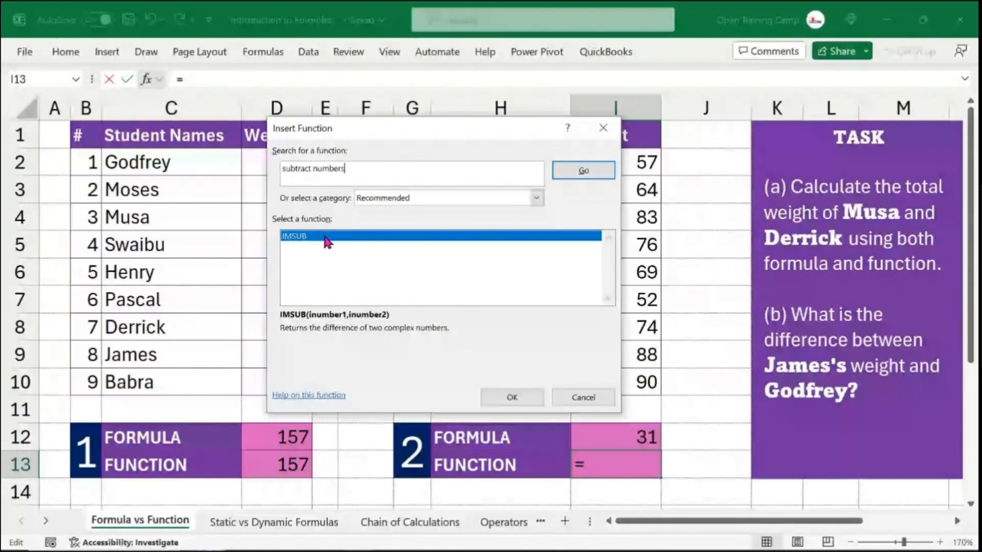
click(513, 397)
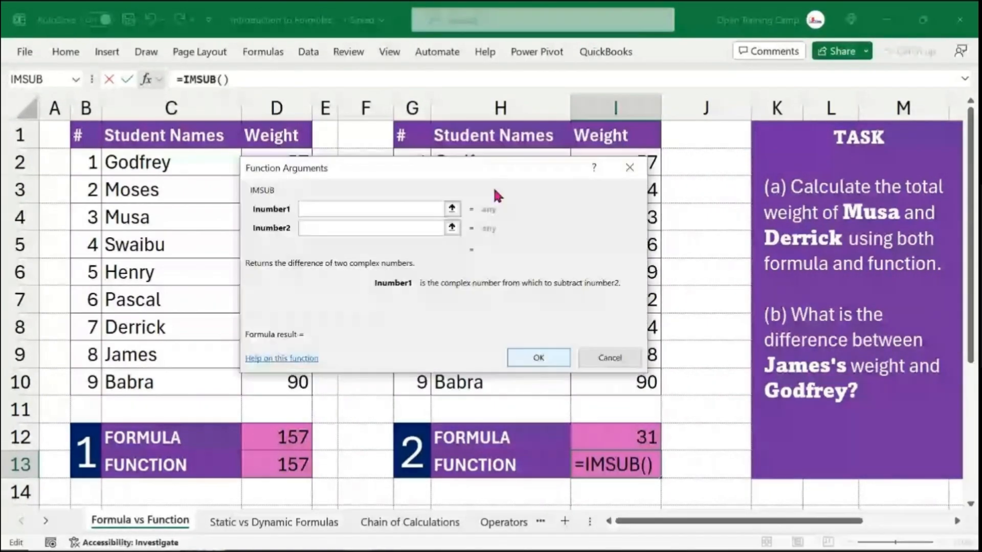
Complete the IMSUB function in cell I13 with I9 as Inumber1 and I2 as Inumber2.
drag(385, 166, 230, 162)
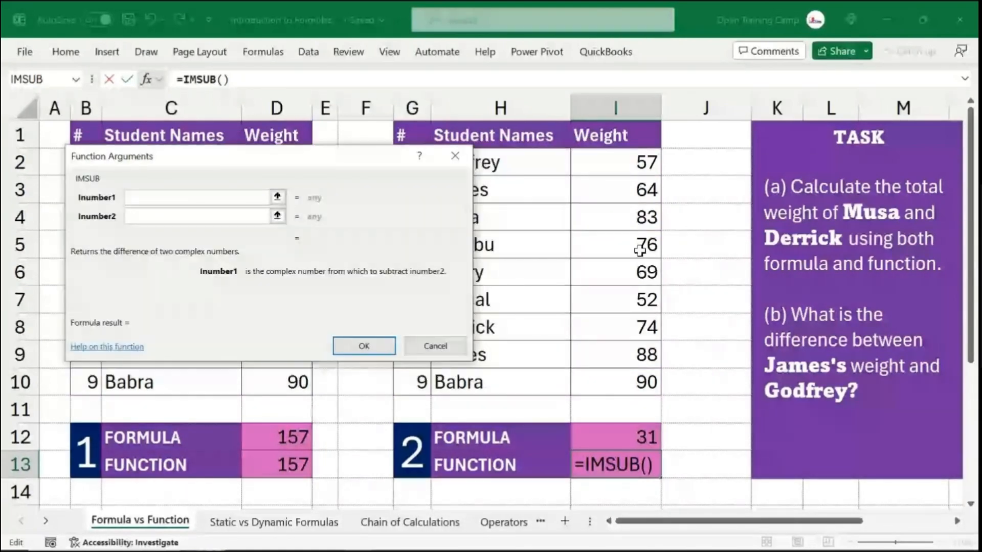
click(614, 358)
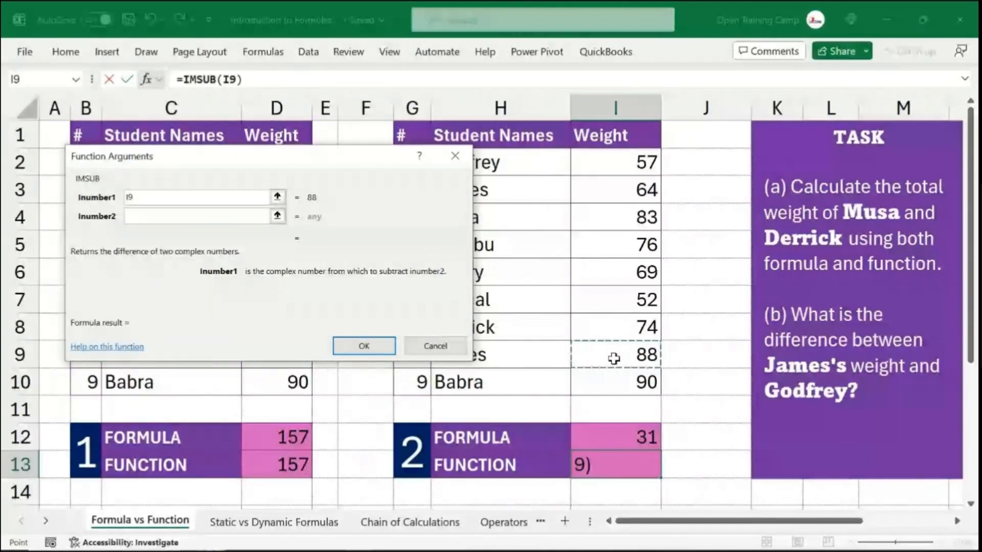
click(138, 217)
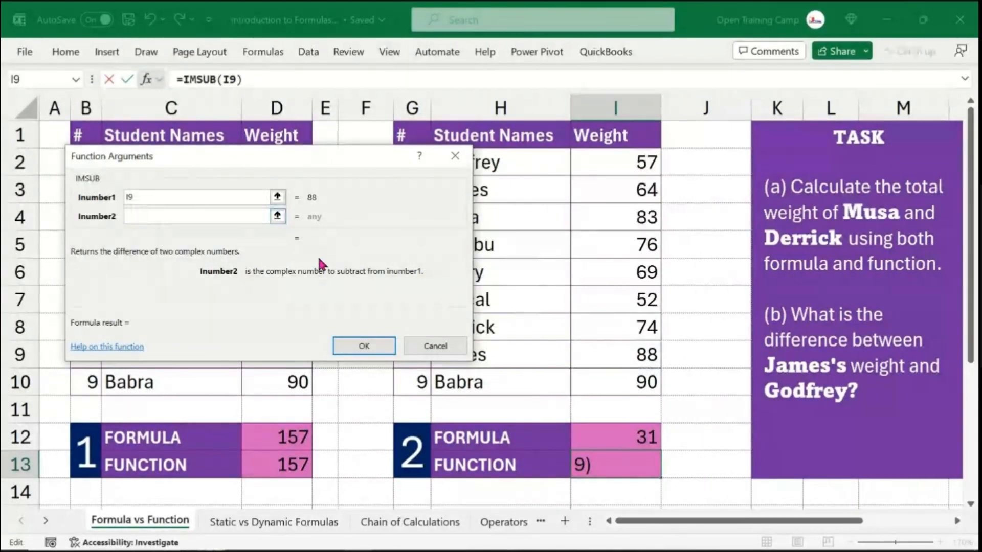
click(616, 161)
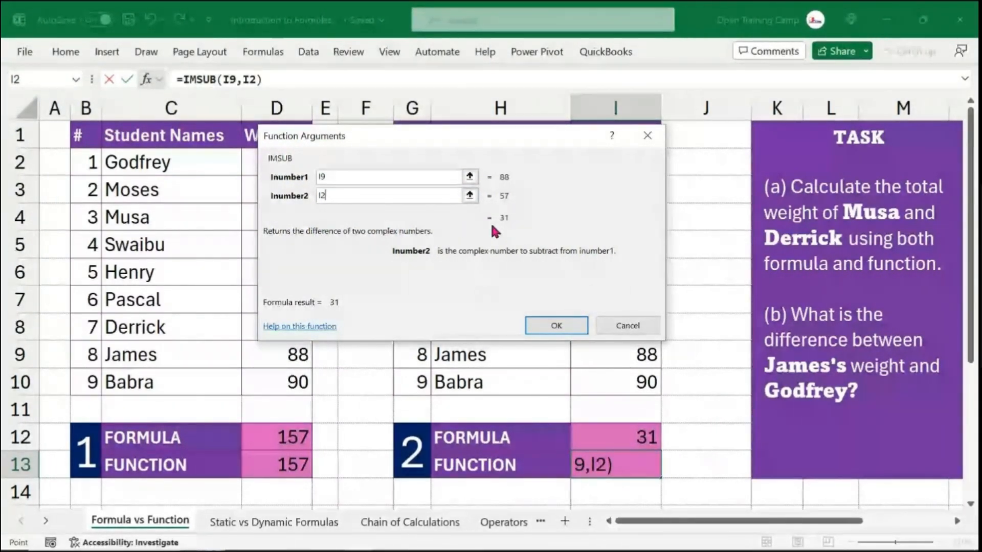
click(242, 539)
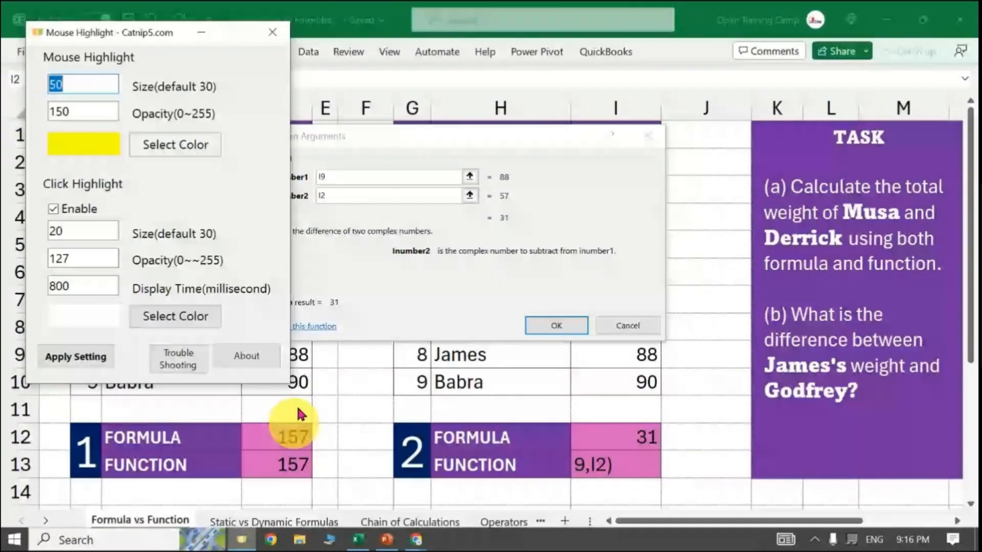
click(201, 33)
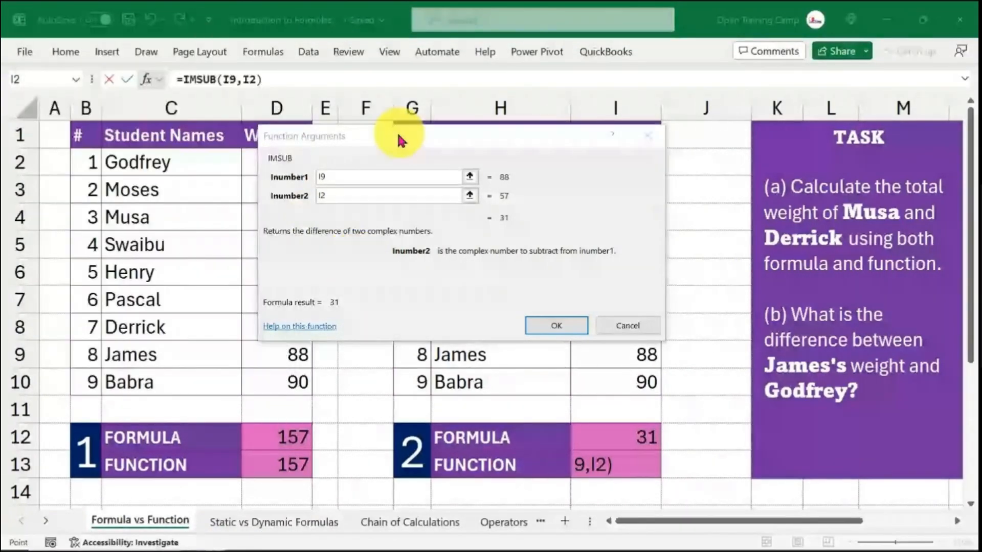
mouse_move(399, 135)
mouse_down()
mouse_move(422, 198)
mouse_move(339, 147)
mouse_move(411, 131)
mouse_up()
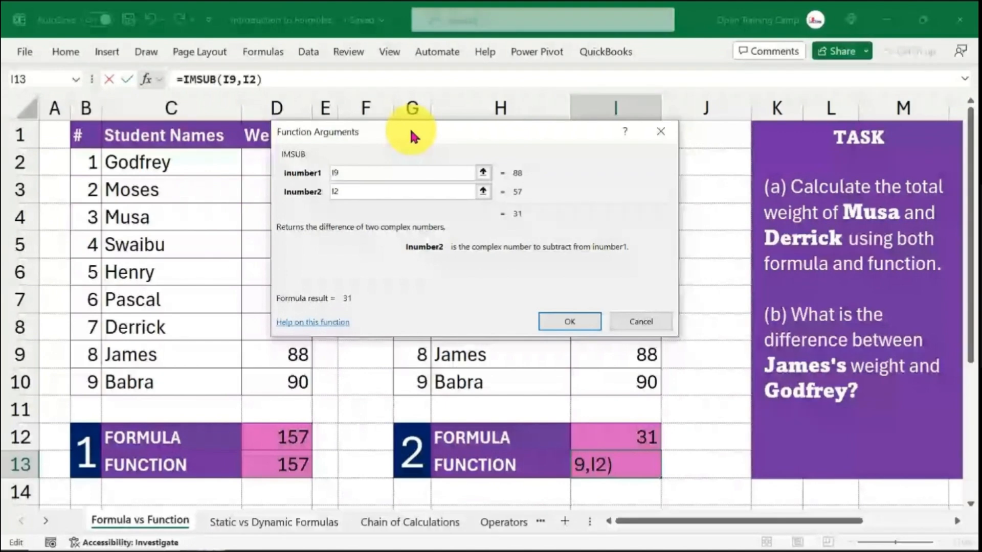
click(568, 323)
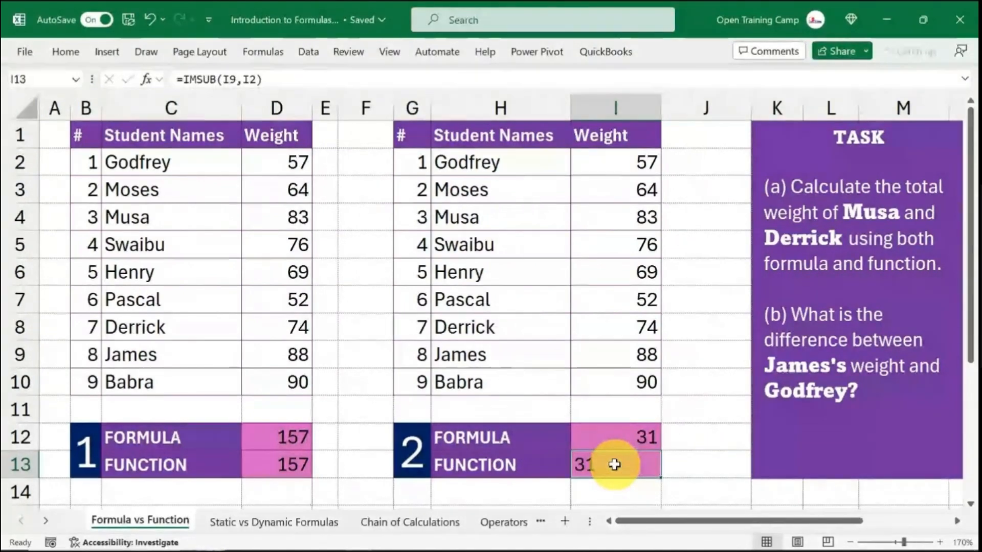
Delete the leftover calculations in cells H17:H20 below the second table and return to the top of the sheet.
scroll(673, 355, down, 1)
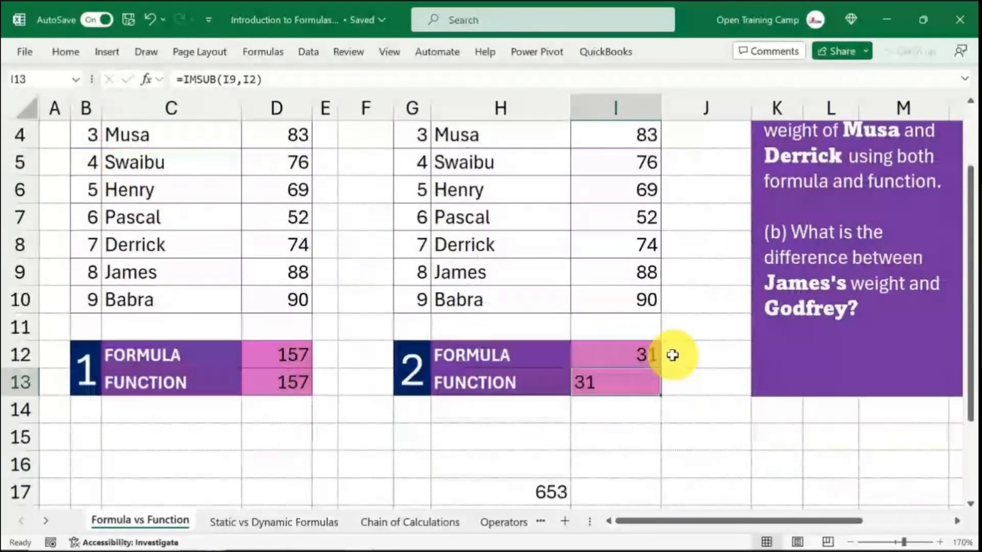
click(635, 452)
scroll(546, 422, down, 1)
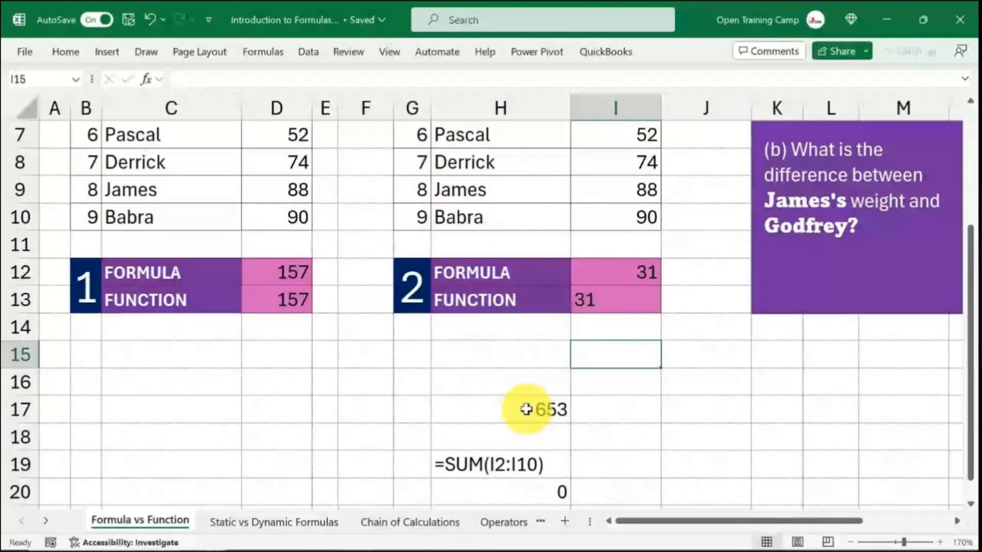
scroll(526, 407, down, 1)
drag(526, 327, 568, 407)
key(Delete)
click(676, 388)
scroll(357, 301, up, 3)
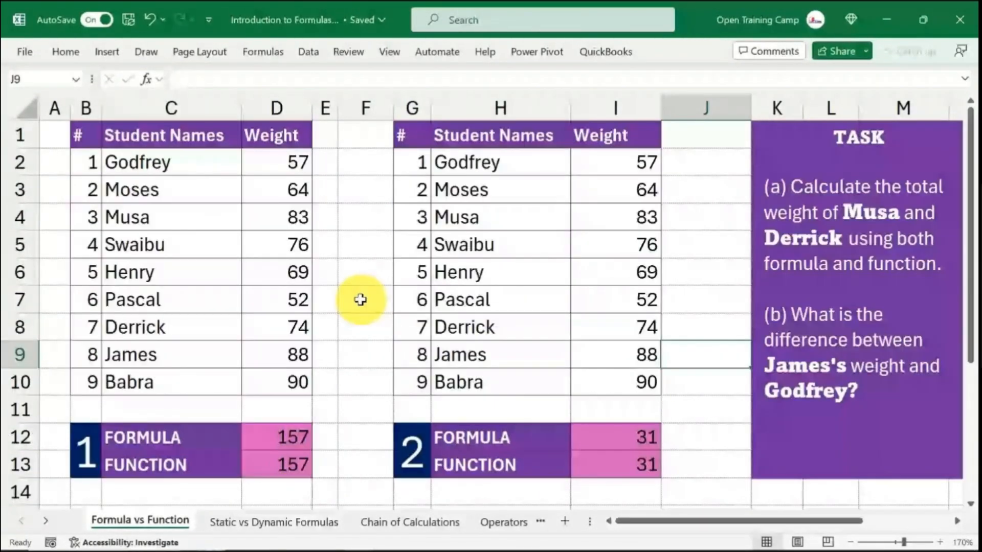
Open the Static vs Dynamic Formulas sheet.
click(357, 300)
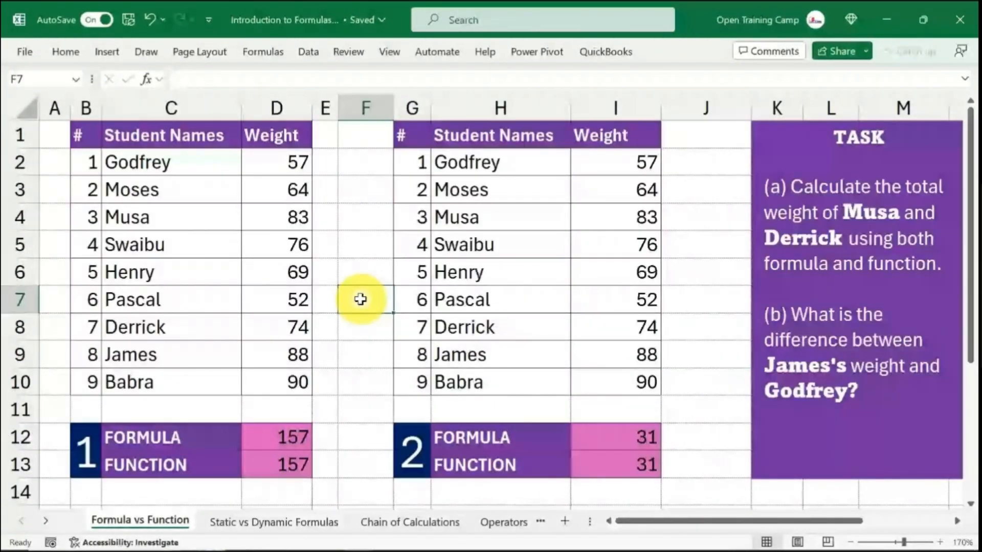
click(277, 527)
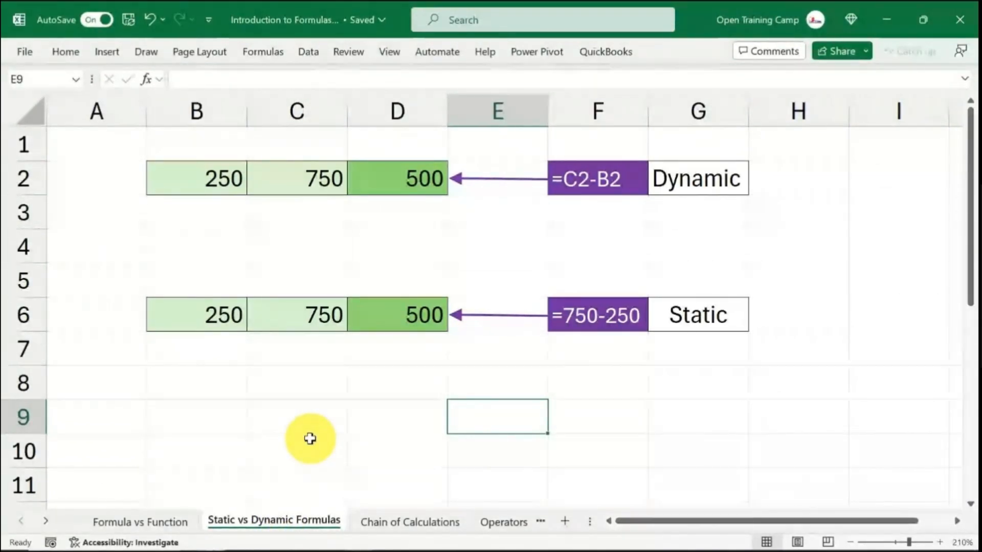
Examine the dynamic example in row 2, including source cells B2 and C2 and the formula in D2, and the static example's C6.
click(310, 438)
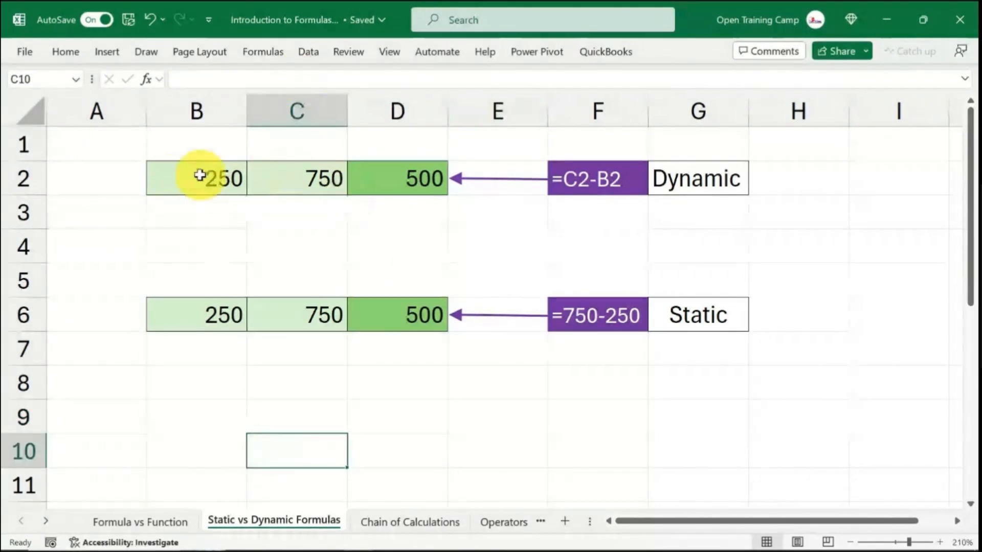
drag(197, 176, 269, 176)
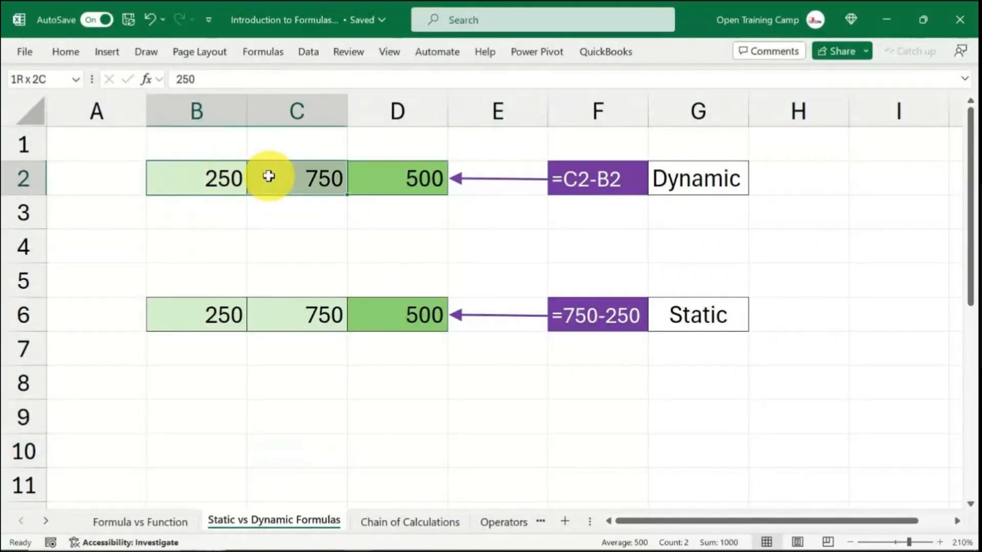
click(396, 175)
click(366, 245)
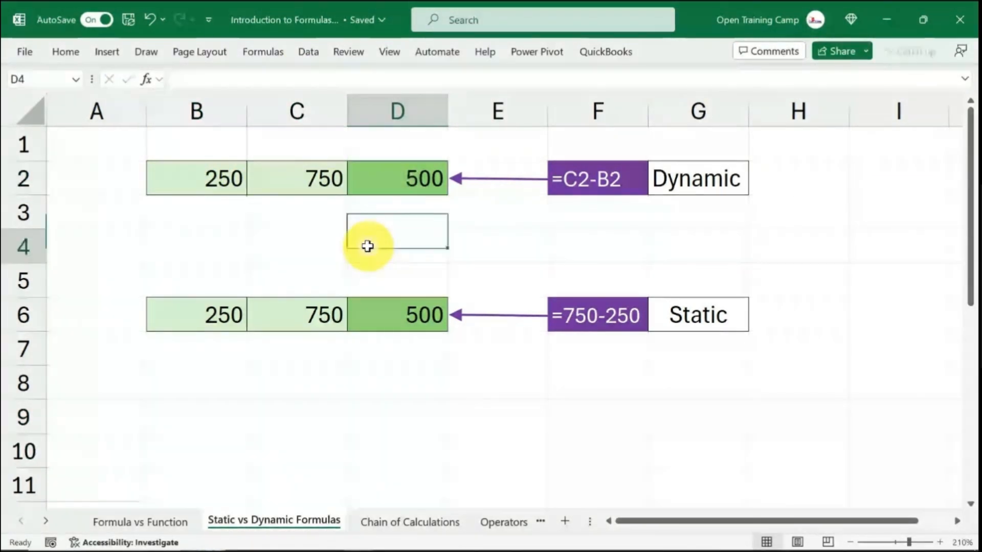
click(386, 179)
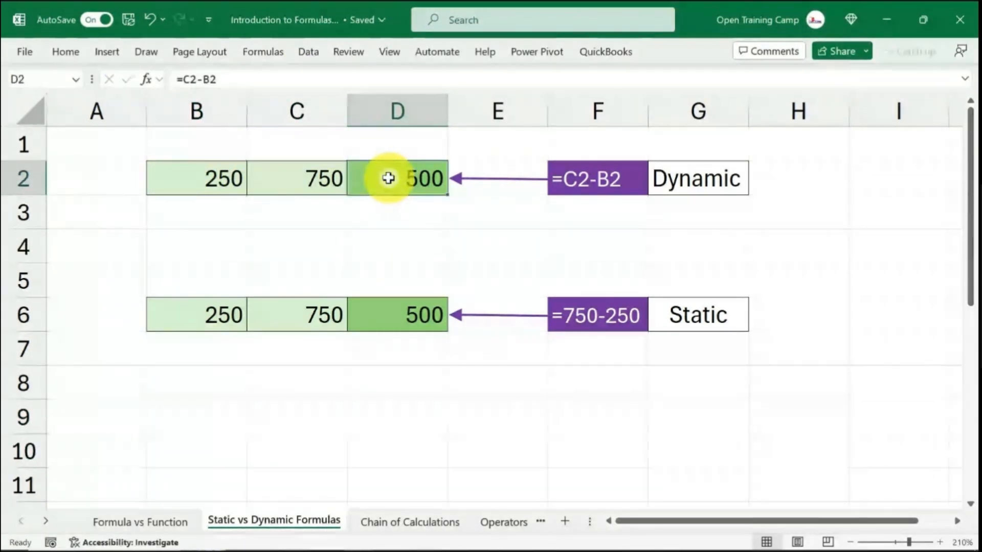
click(382, 221)
click(287, 179)
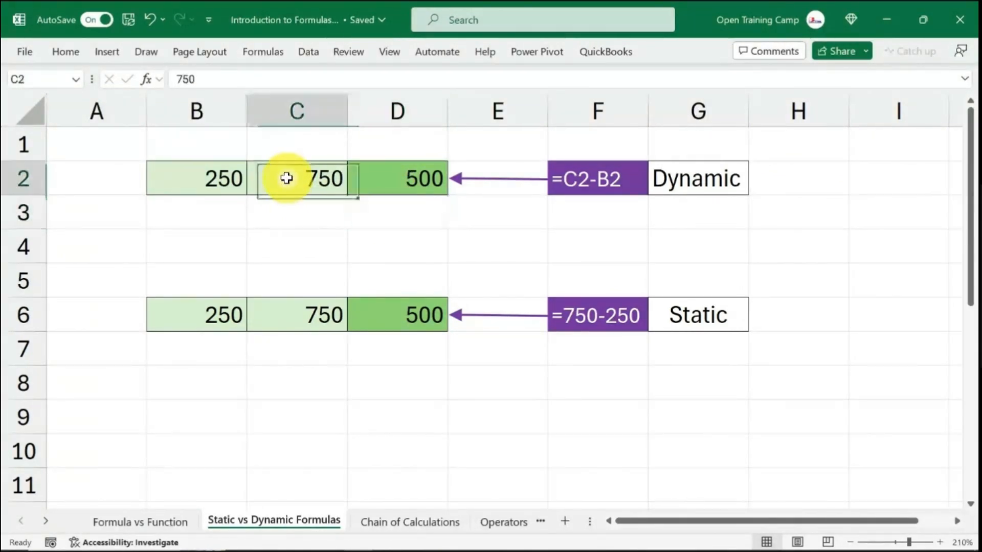
click(203, 175)
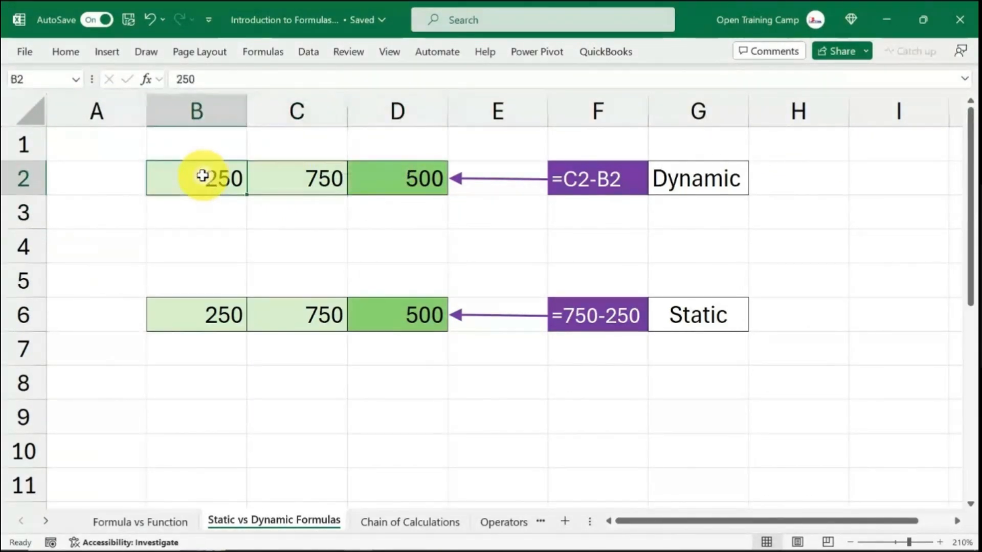
click(419, 177)
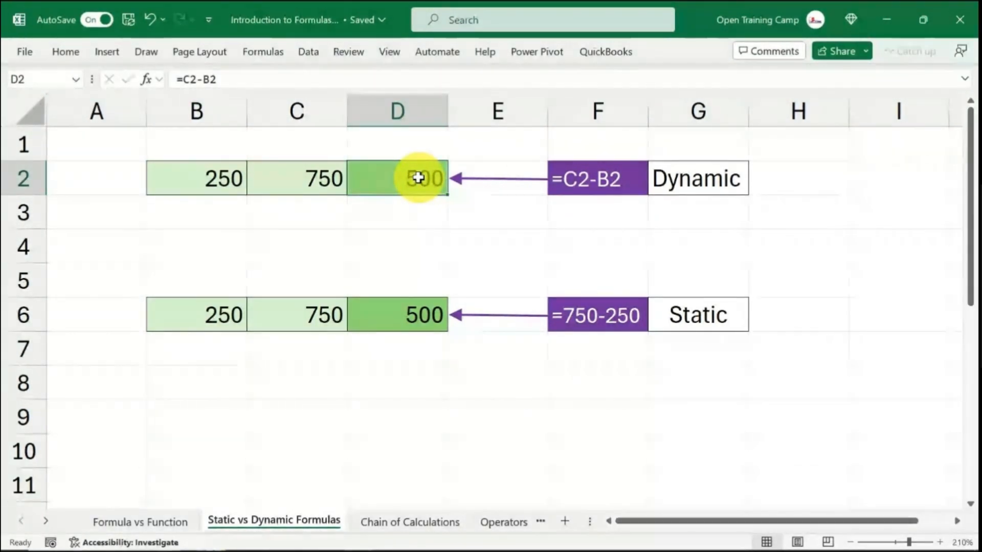
click(489, 225)
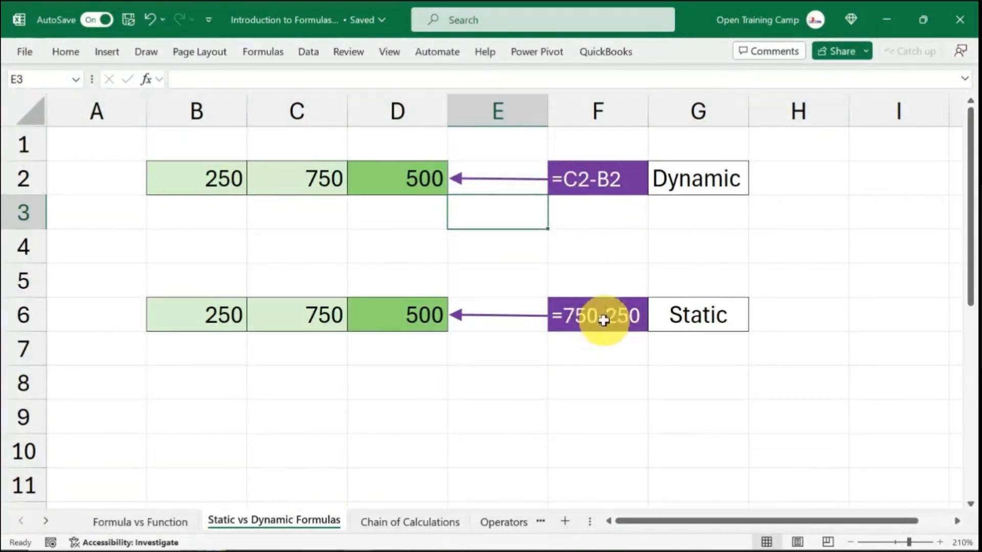
click(299, 310)
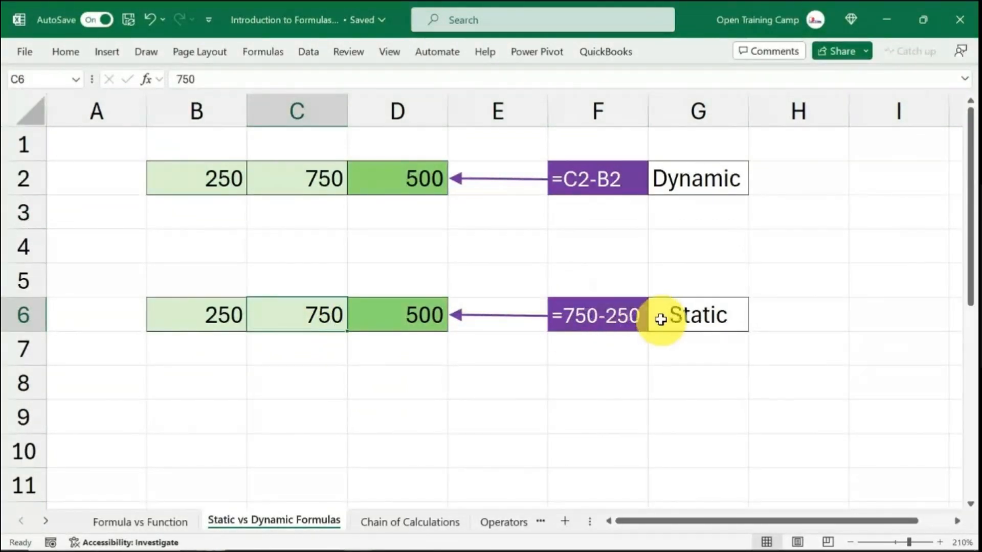
Set cell C2 of the dynamic example to 900 and check the formula result in D2.
click(299, 175)
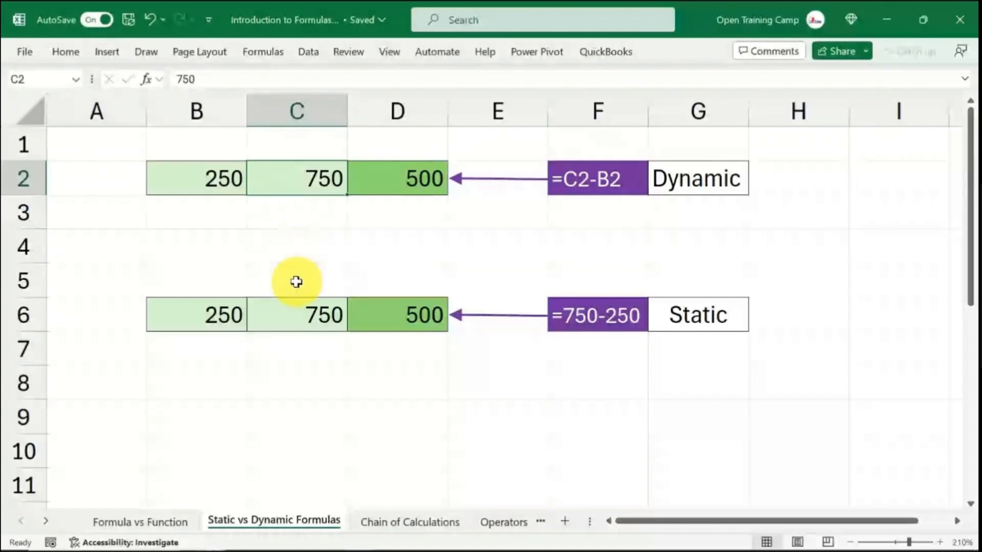
text(900)
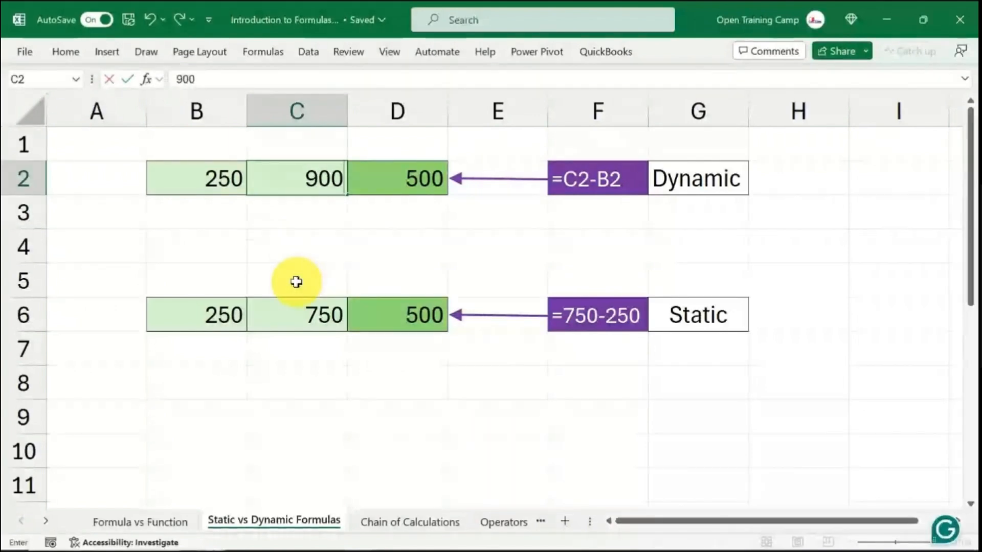
click(394, 240)
click(398, 180)
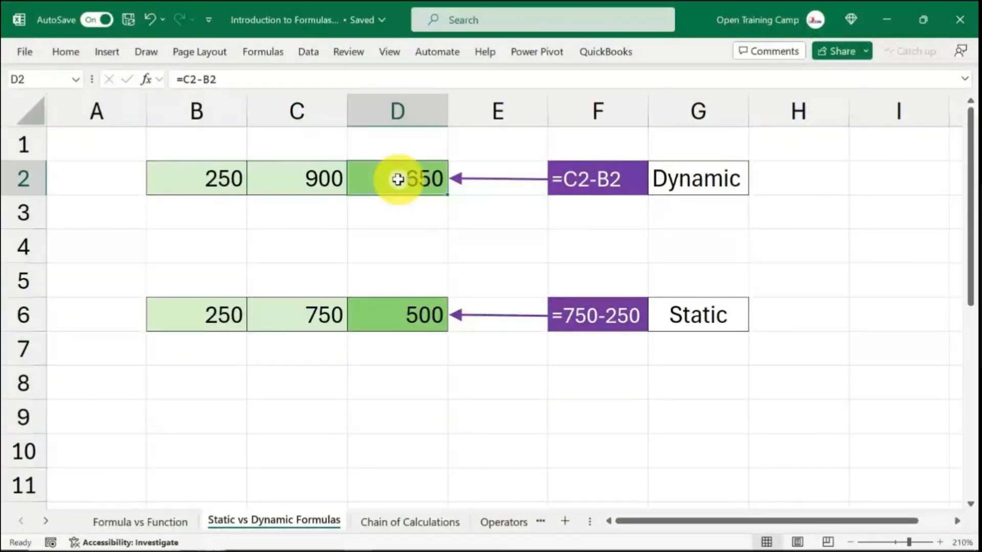
Set cell C6 of the static example to 900 and compare the static row 6 with the dynamic row 2.
click(302, 313)
mouse_move(312, 541)
text(900)
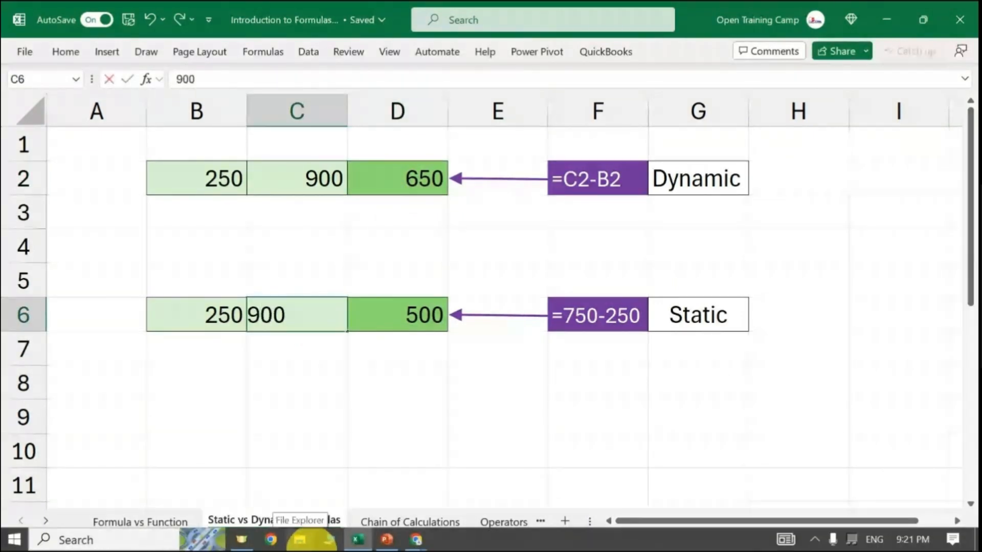
click(397, 417)
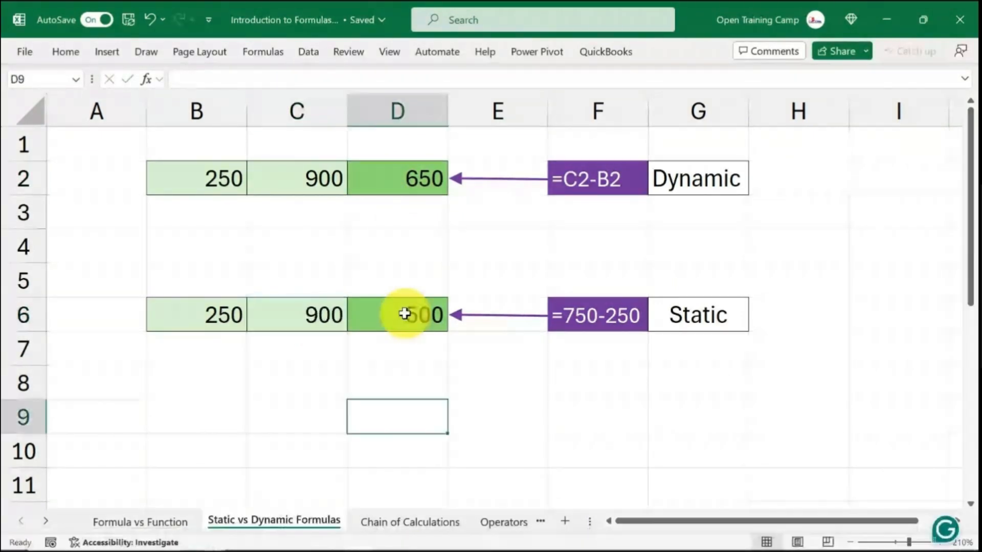
click(405, 314)
click(17, 314)
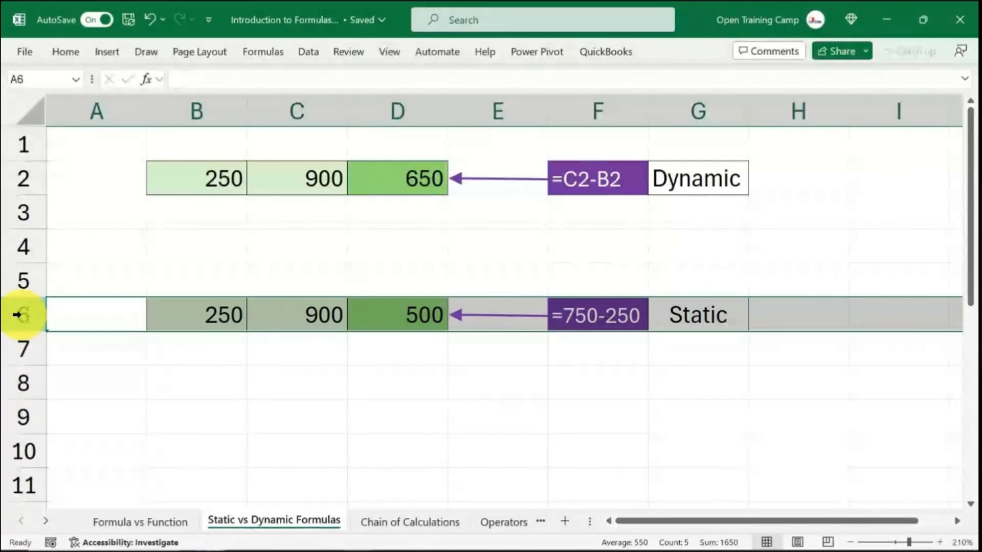
click(20, 177)
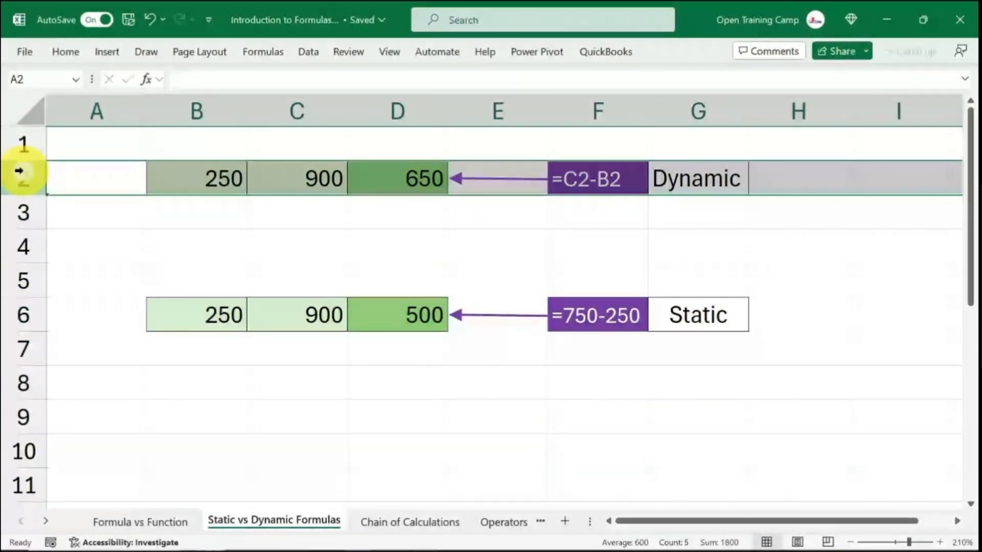
click(597, 417)
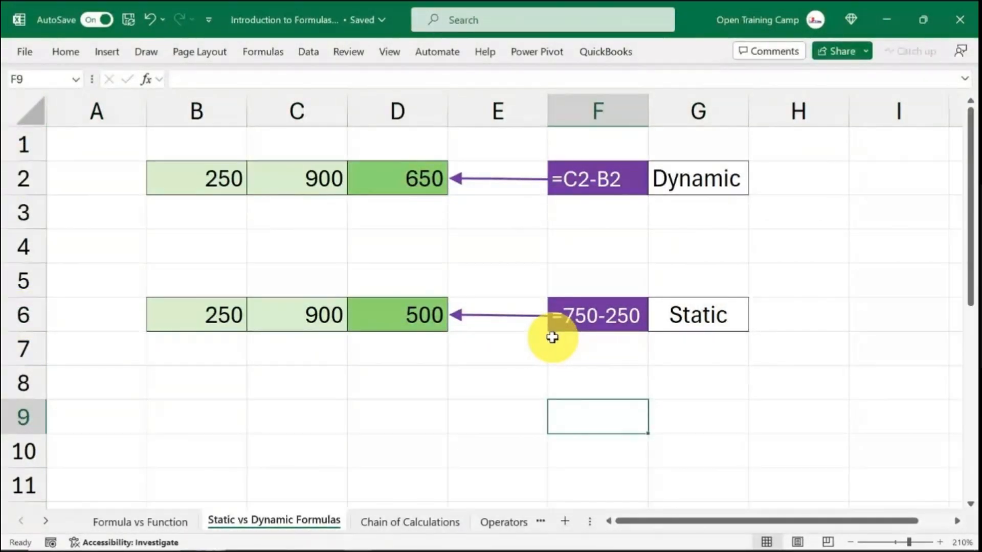
Change the static formula in cell D6 to =900-250.
click(407, 314)
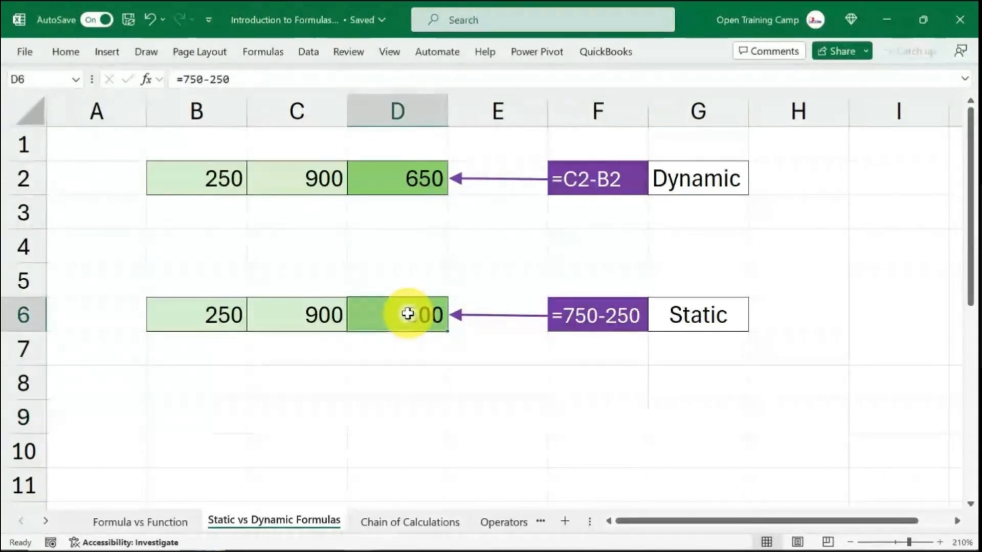
click(203, 78)
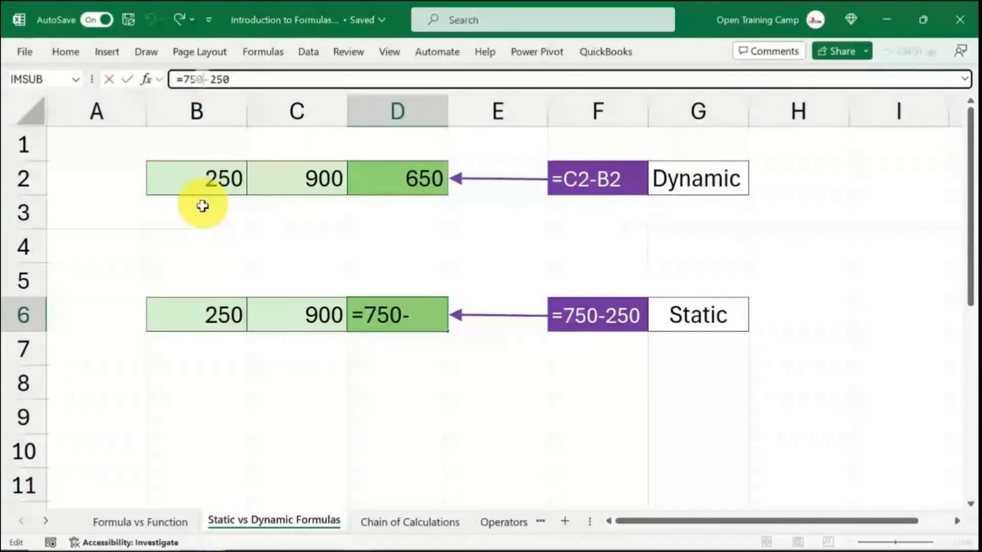
key(BackSpace)
key(BackSpace)
key(BackSpace)
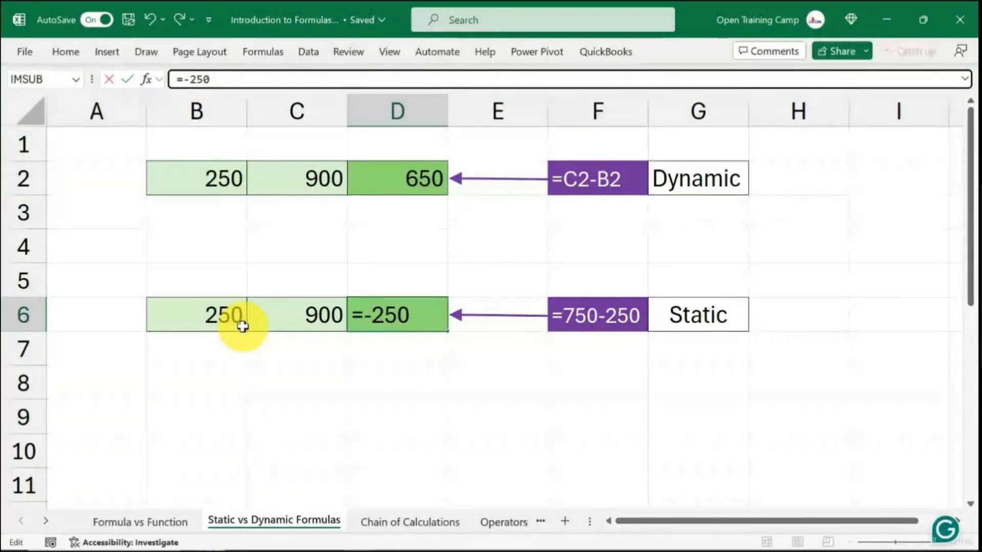
text(900)
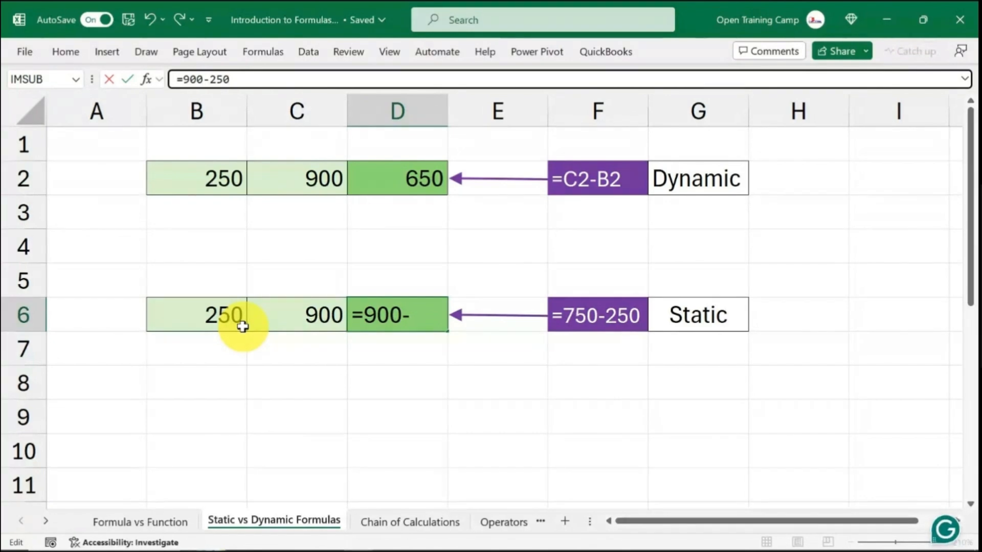
key(Return)
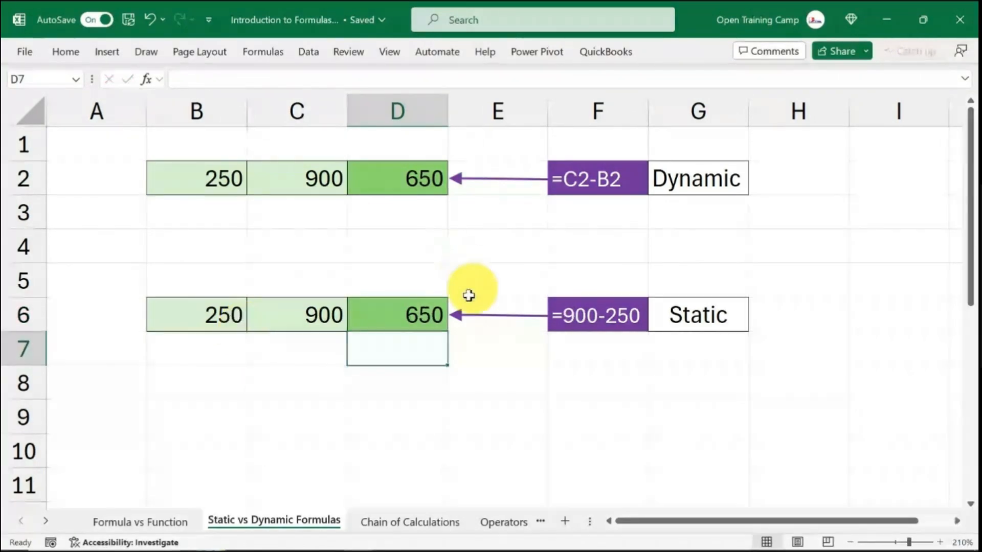
click(397, 312)
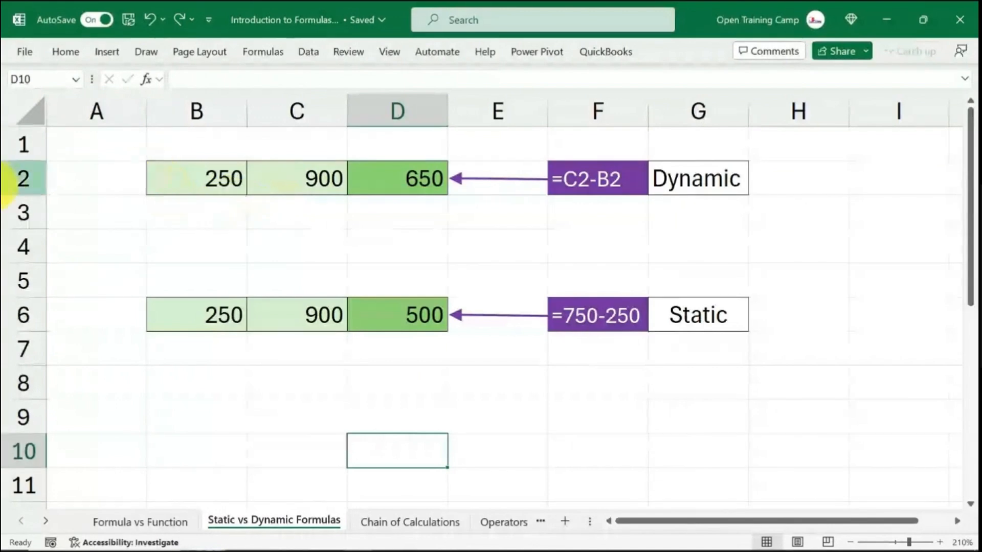
Open the Chain of Calculations sheet and examine inputs B2 and C2, the difference in D2 and the dependent formula in F2.
click(11, 185)
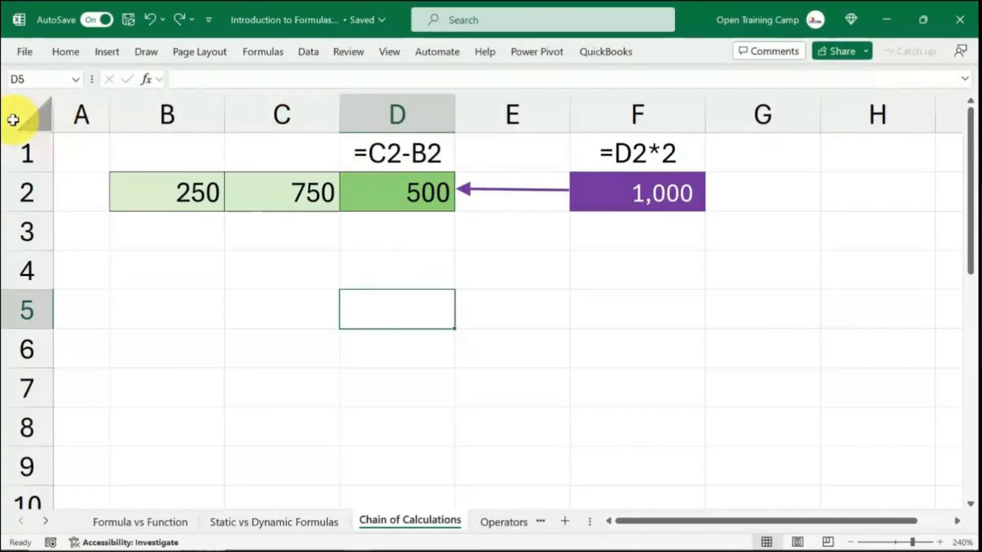
click(172, 191)
click(267, 191)
click(175, 187)
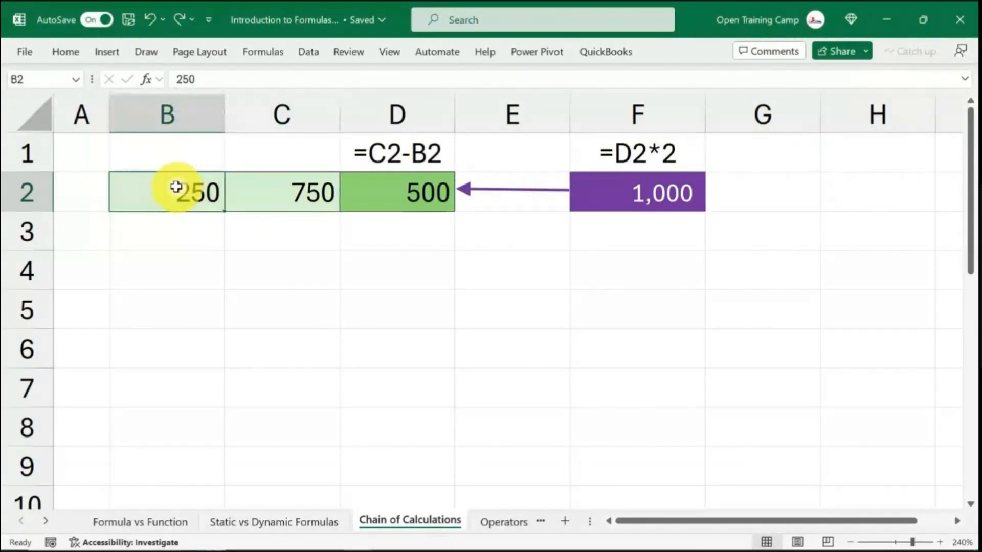
click(272, 201)
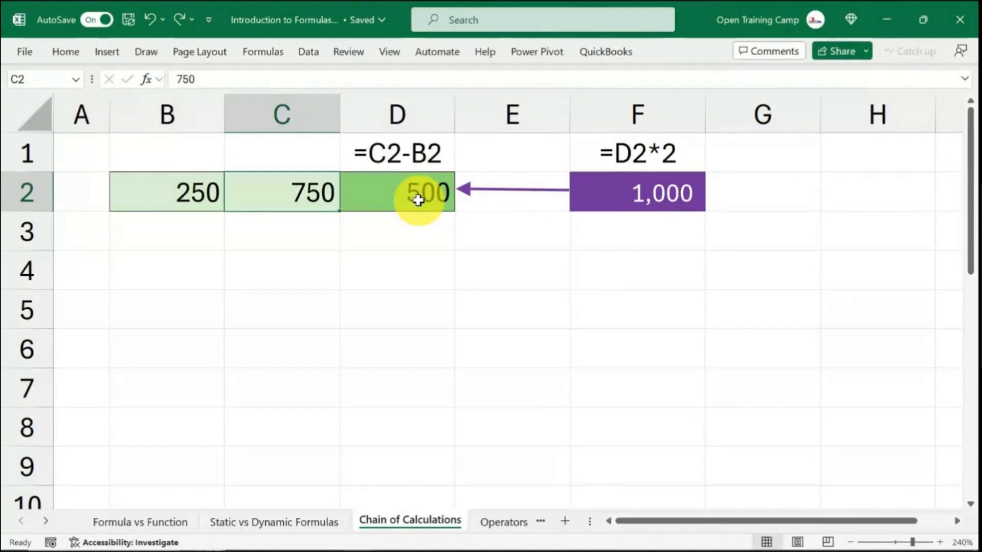
click(647, 277)
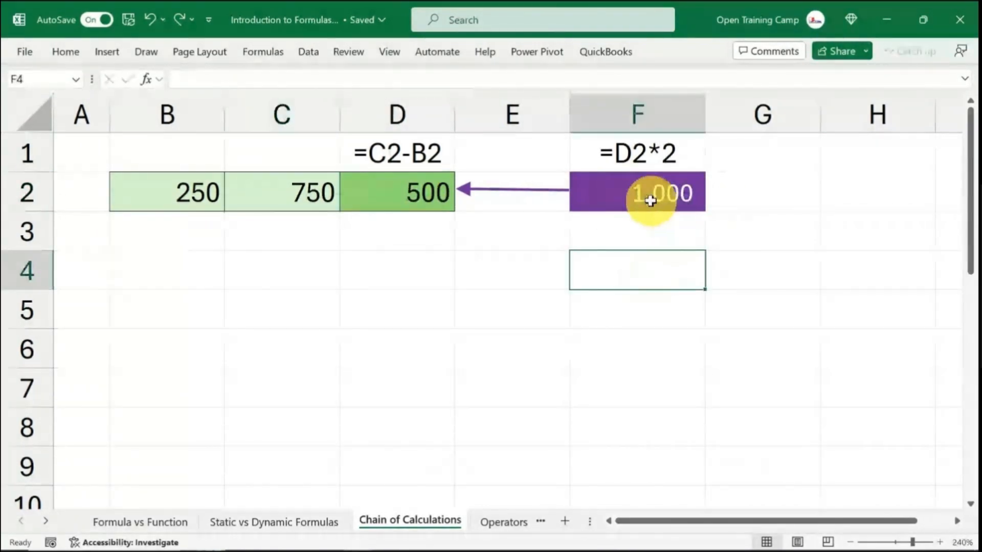
click(644, 193)
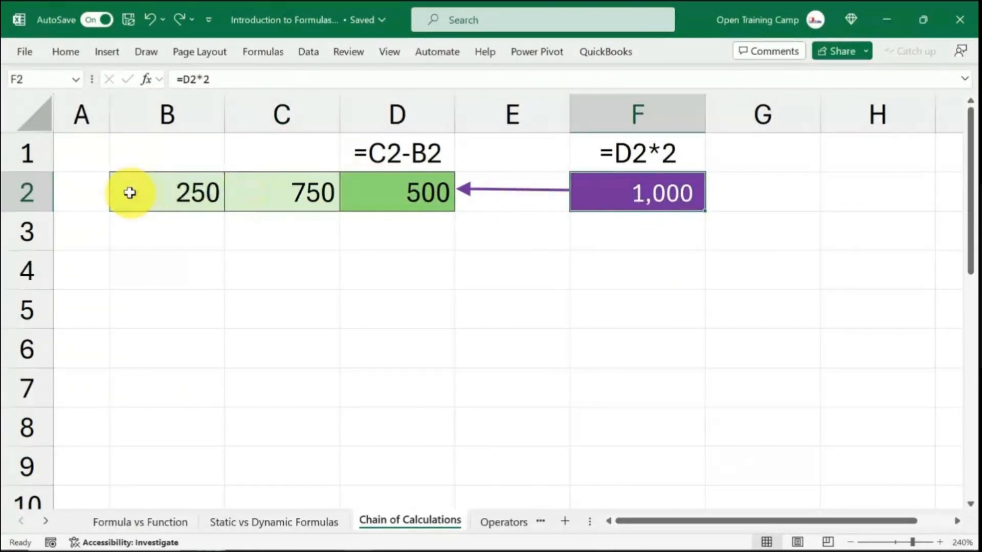
drag(131, 193, 412, 192)
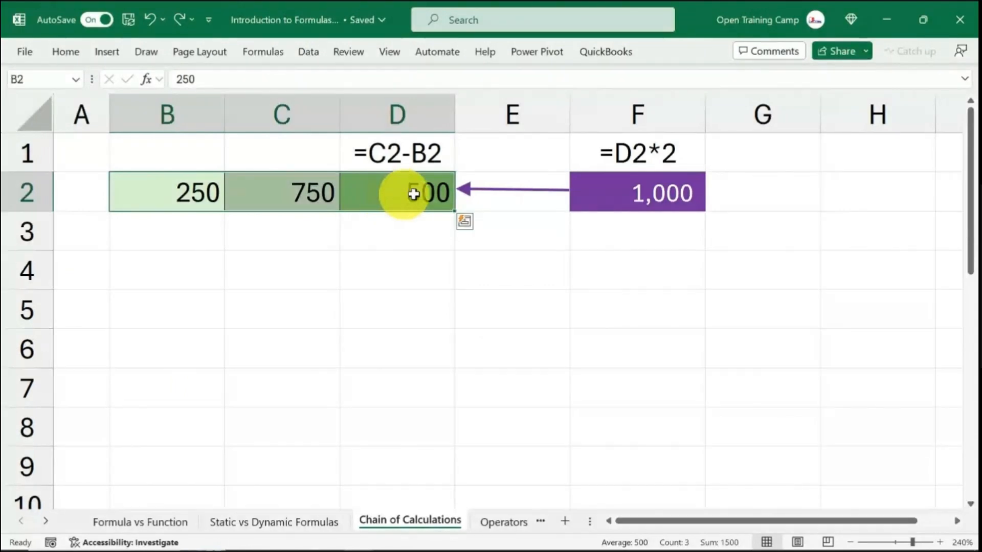
click(655, 193)
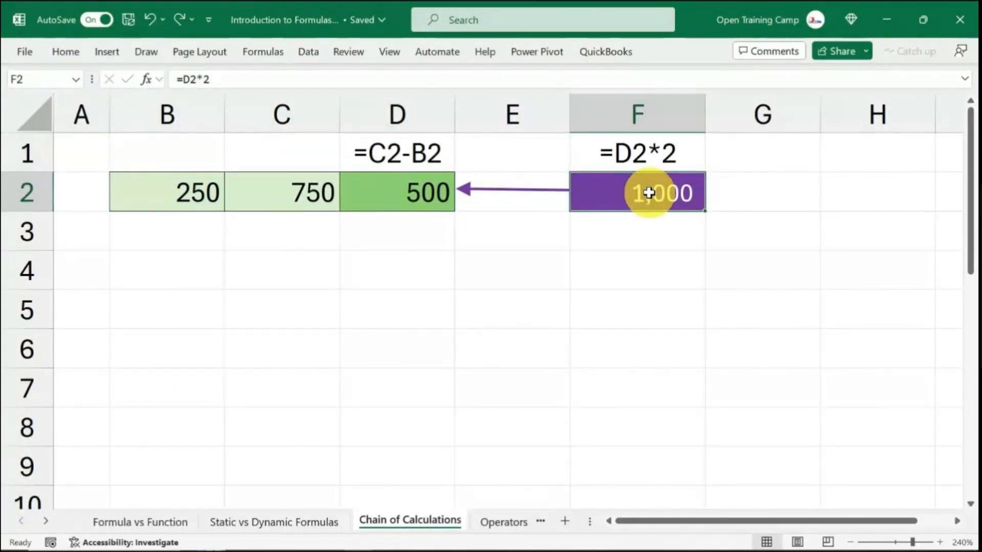
Set cell C2 on the Chain of Calculations sheet to 900 and check the dependent results in D2 and F2.
click(274, 196)
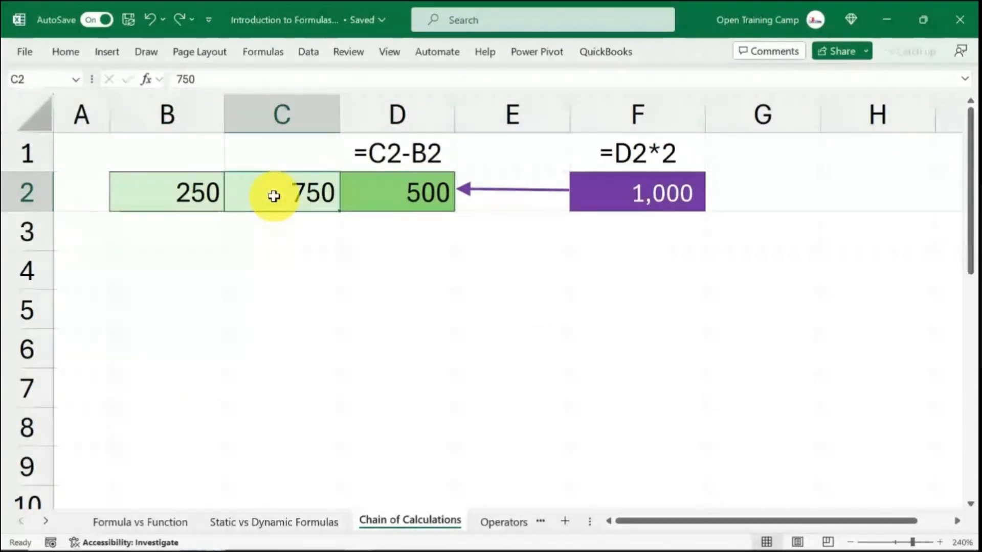
text(900)
click(394, 277)
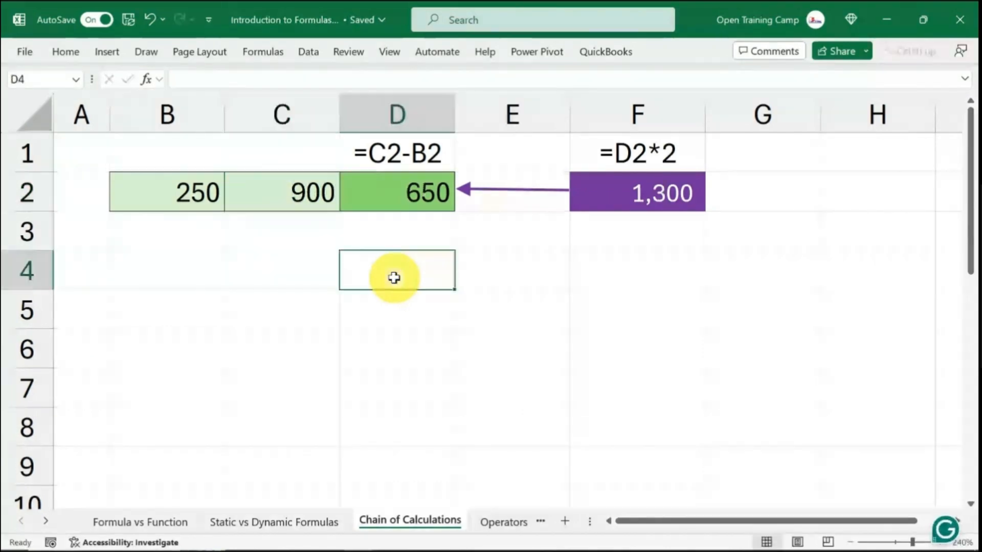
click(399, 190)
click(660, 192)
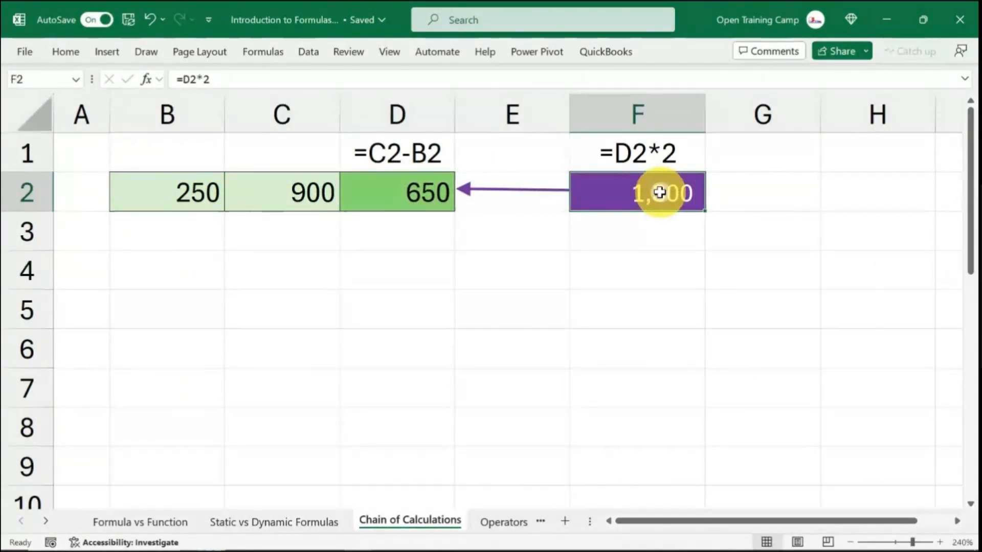
click(588, 270)
Open the Operators sheet and show its explanation of mathematical operators and the order of precedence.
click(491, 522)
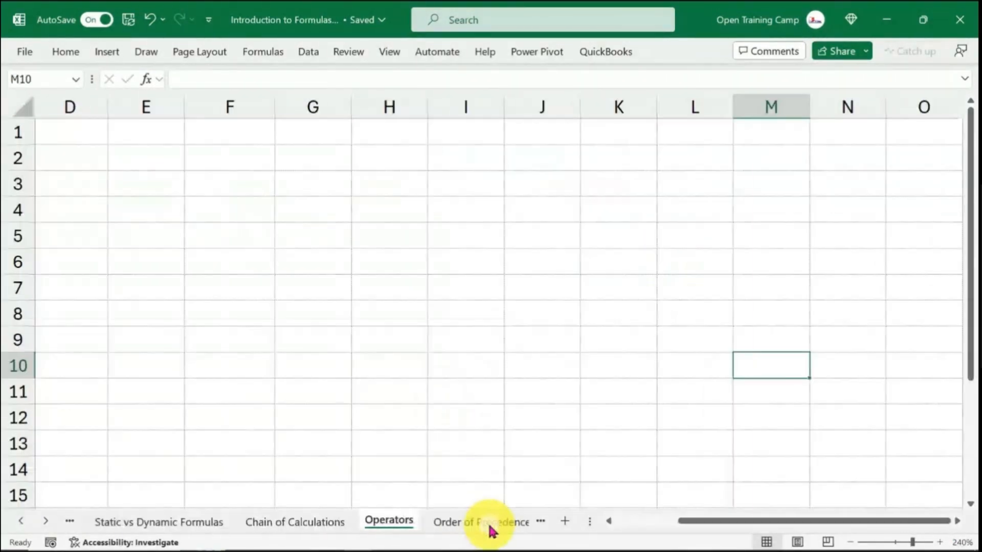
drag(765, 526, 603, 522)
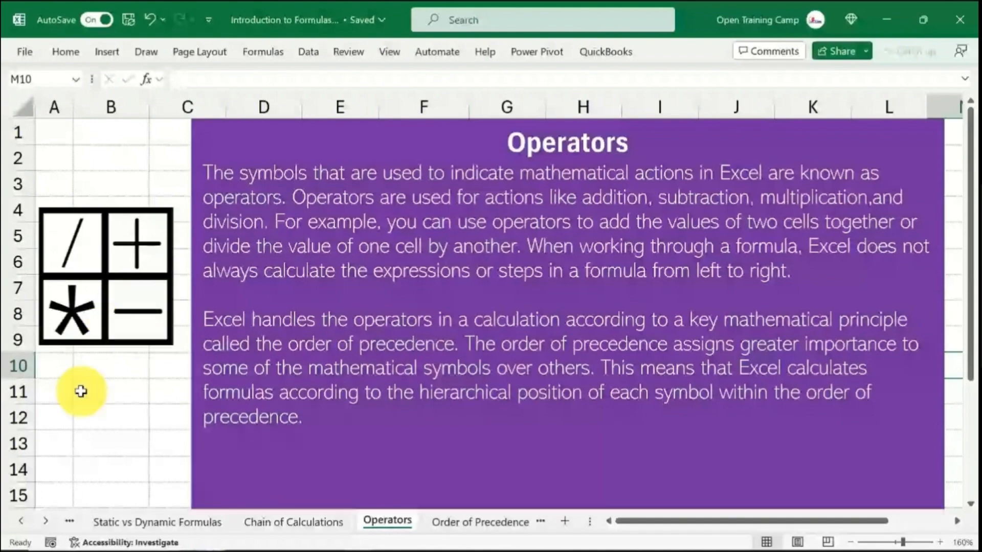
Open the Order of Precedence sheet and review its explanation, the operator ranking table and the two example formulas with and without parentheses.
click(466, 521)
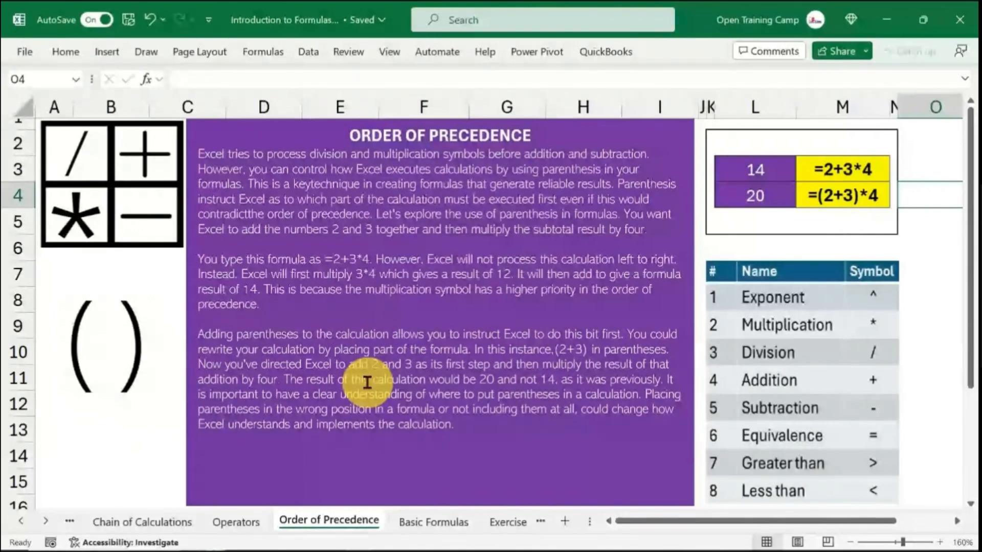
click(804, 274)
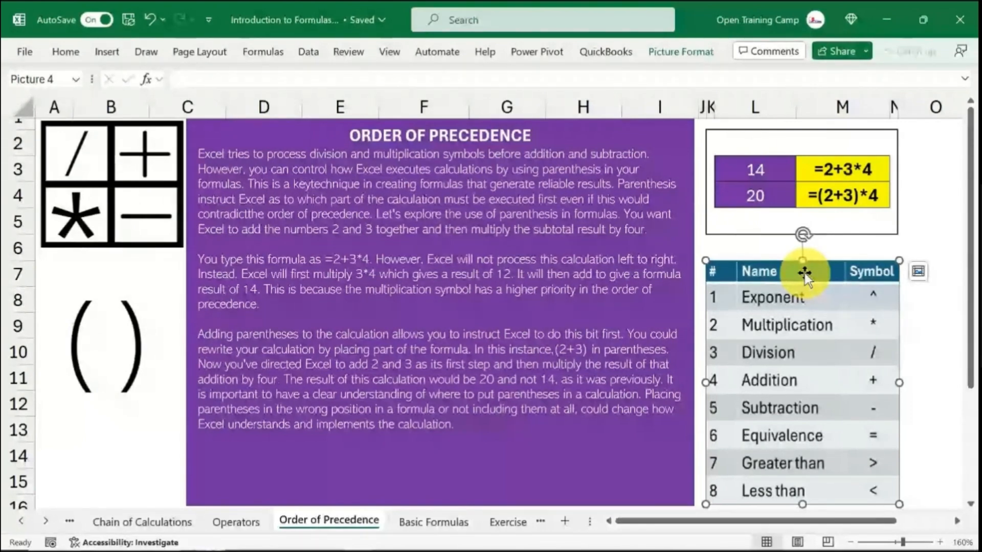
click(848, 170)
click(954, 195)
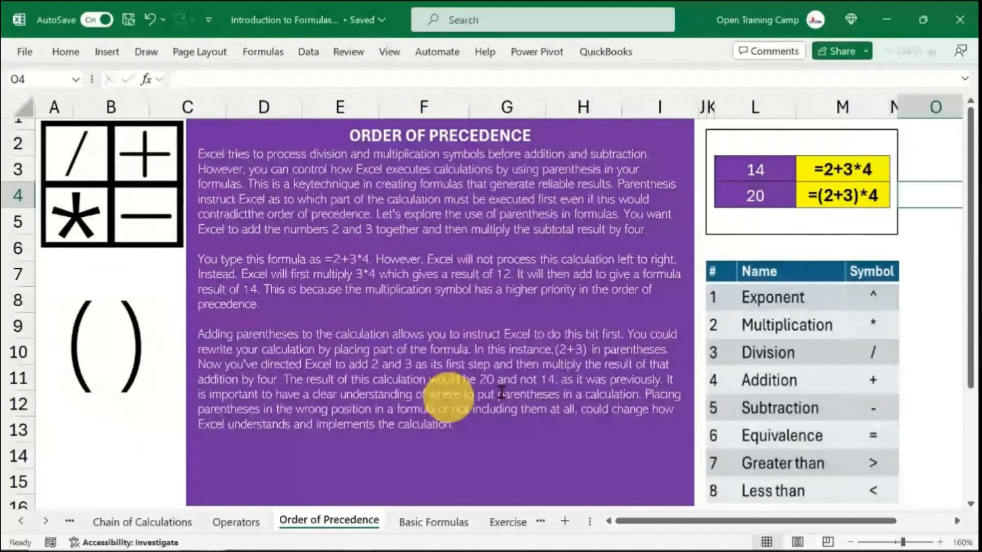
Enter the formula =2+3*4 in cell B14 of the Order of Precedence sheet.
click(78, 456)
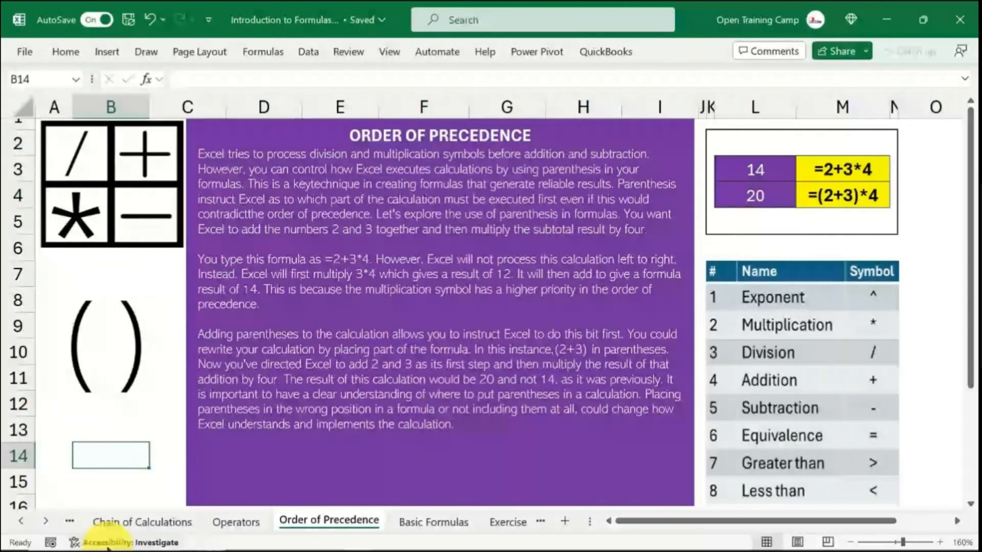
text(=)
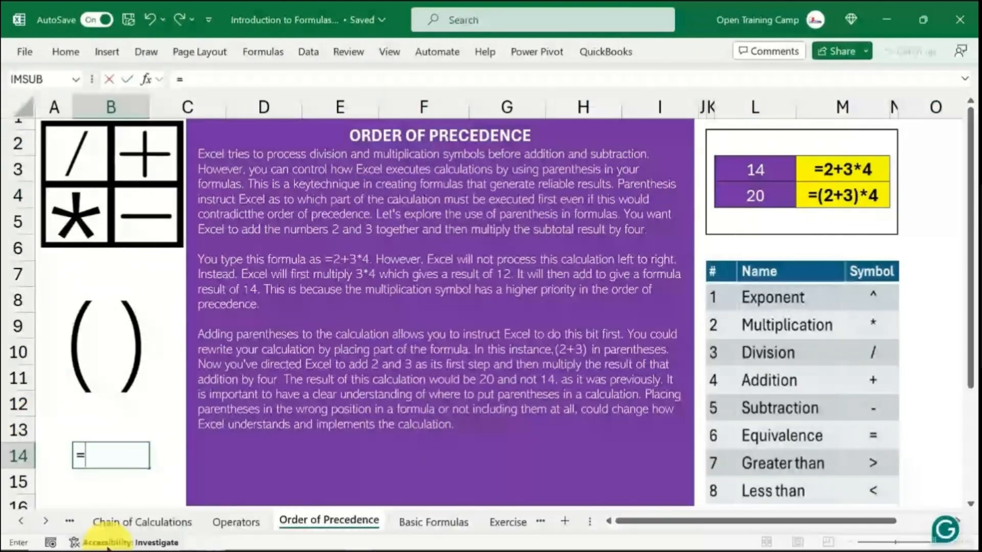
text(2+3)
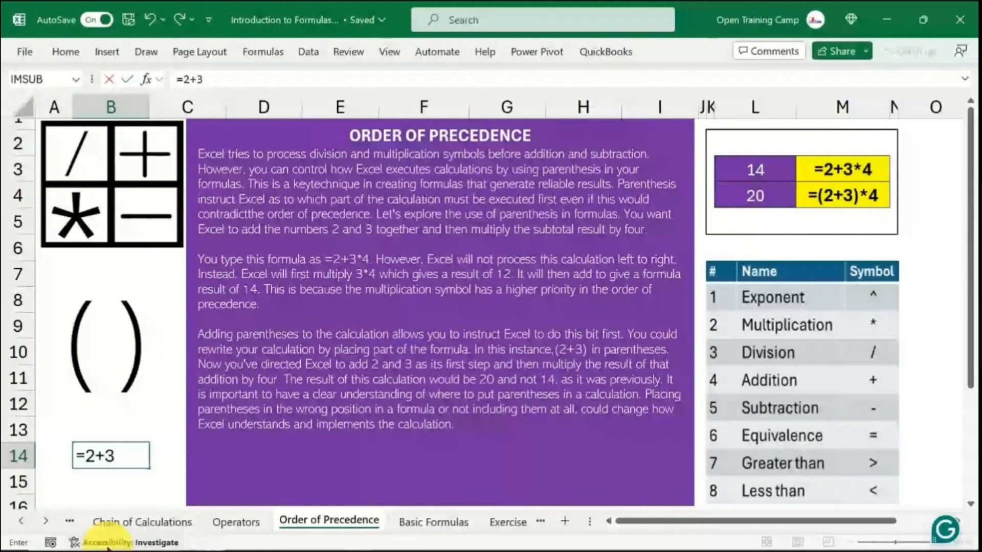
text(*4)
drag(135, 456, 82, 457)
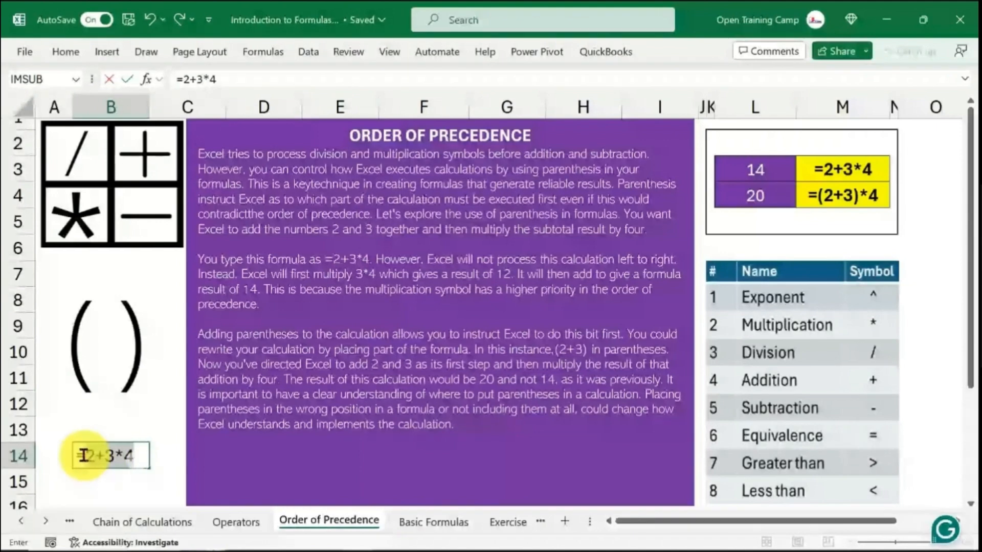
click(121, 455)
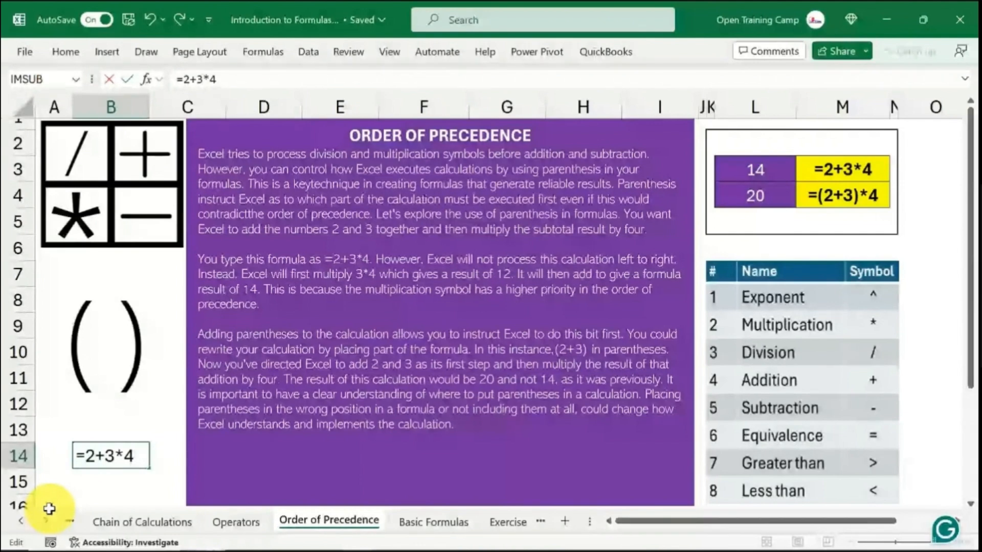
key(Return)
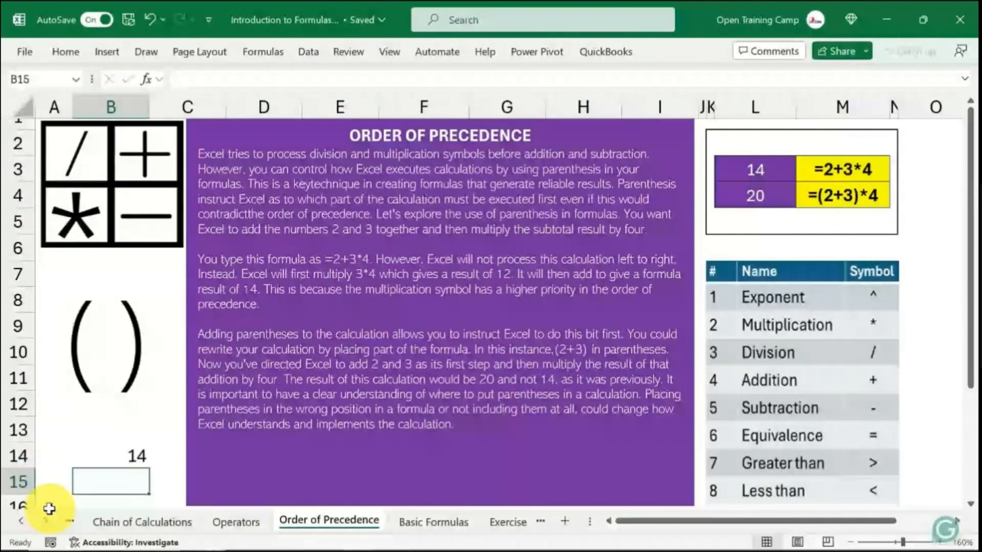
Inspect the formula in cell B14 by highlighting its 3*4 part, and leave the formula as it is.
click(115, 455)
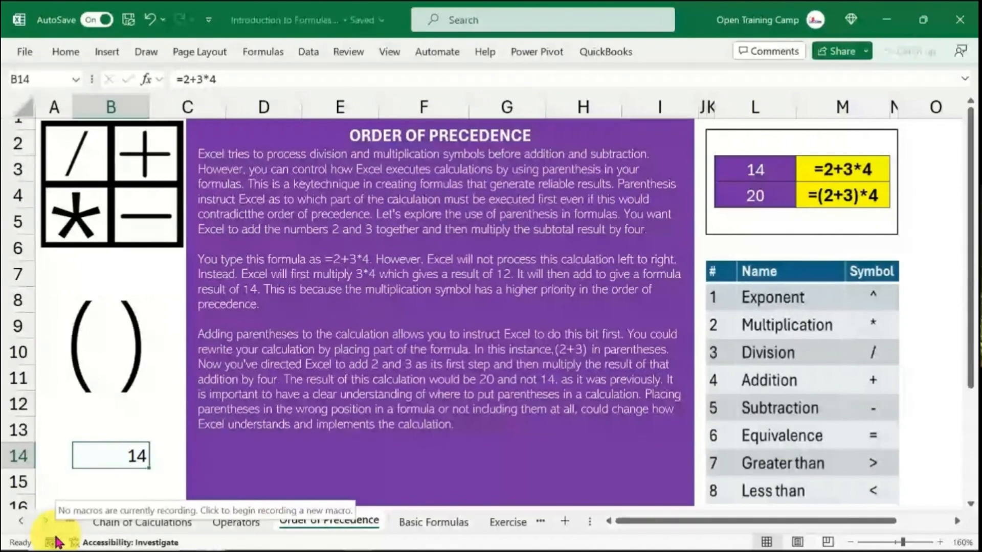
double_click(109, 459)
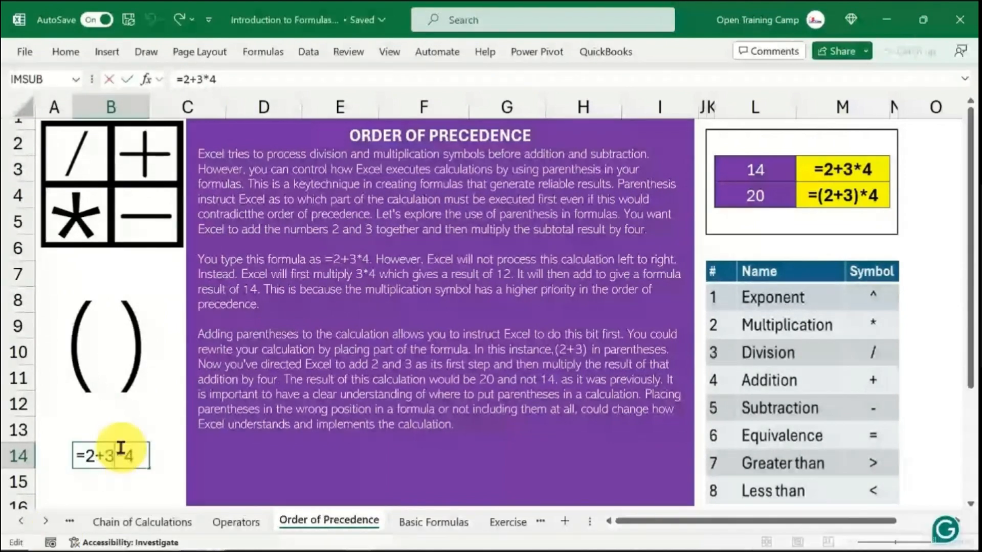
drag(114, 456, 136, 456)
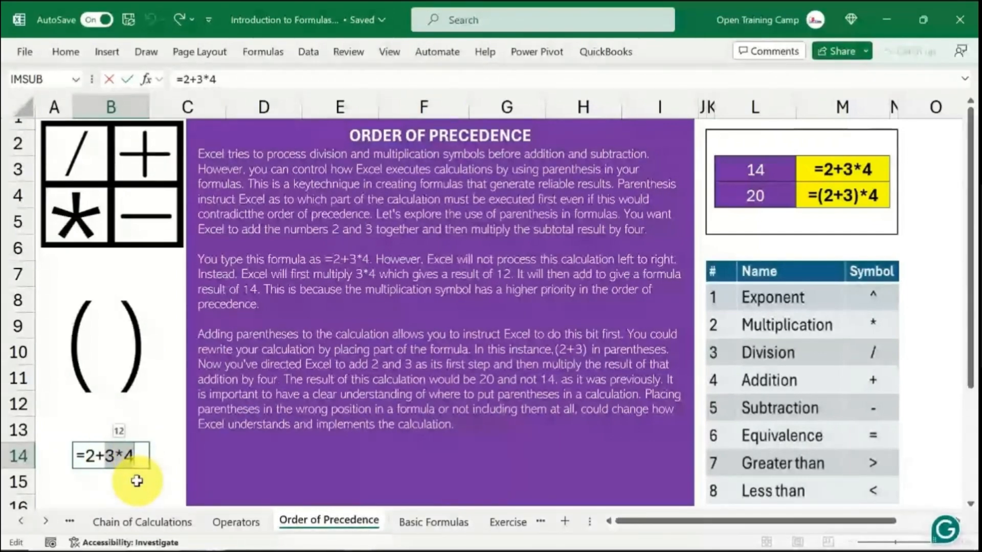
key(Return)
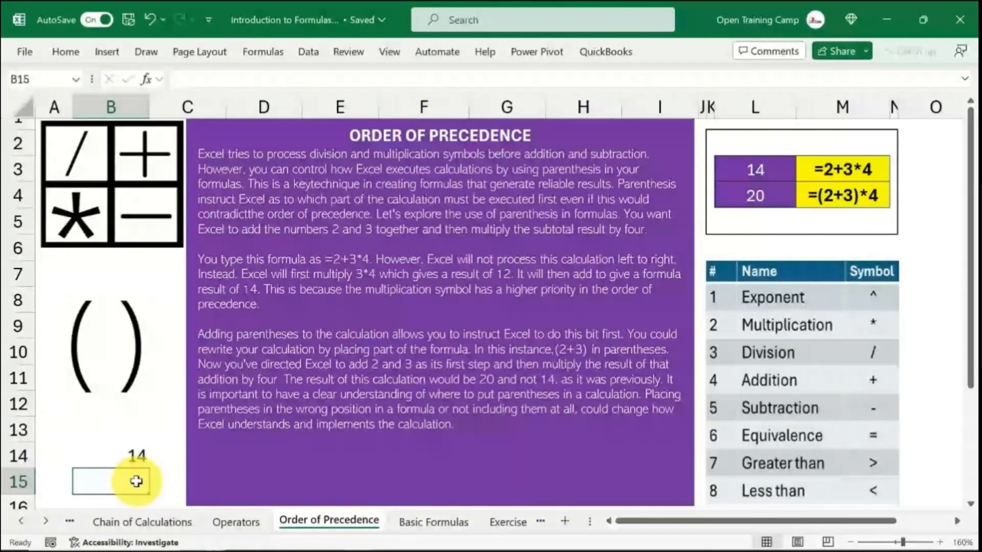
Reopen the formula in cell B14 for editing and highlight its 2+3 part.
click(123, 455)
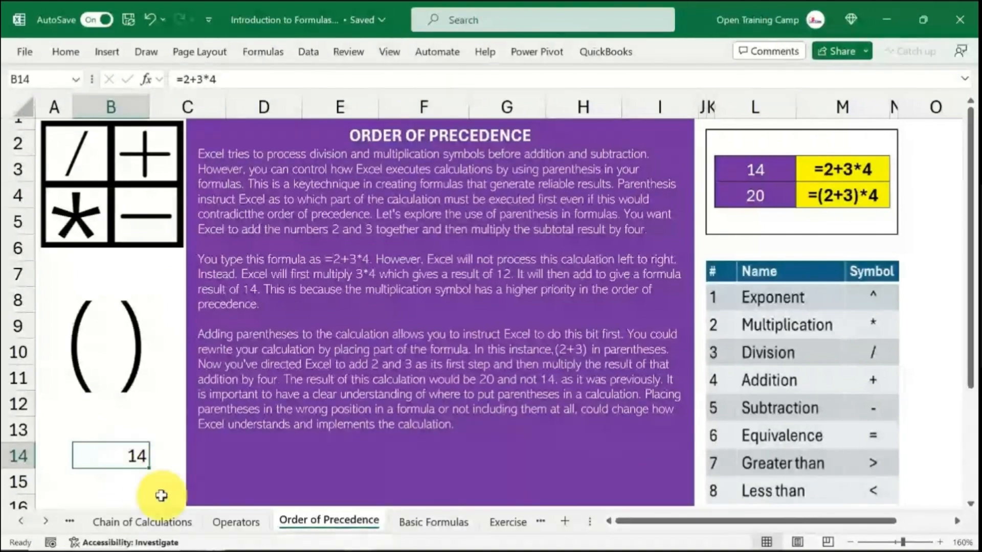
click(140, 484)
click(118, 454)
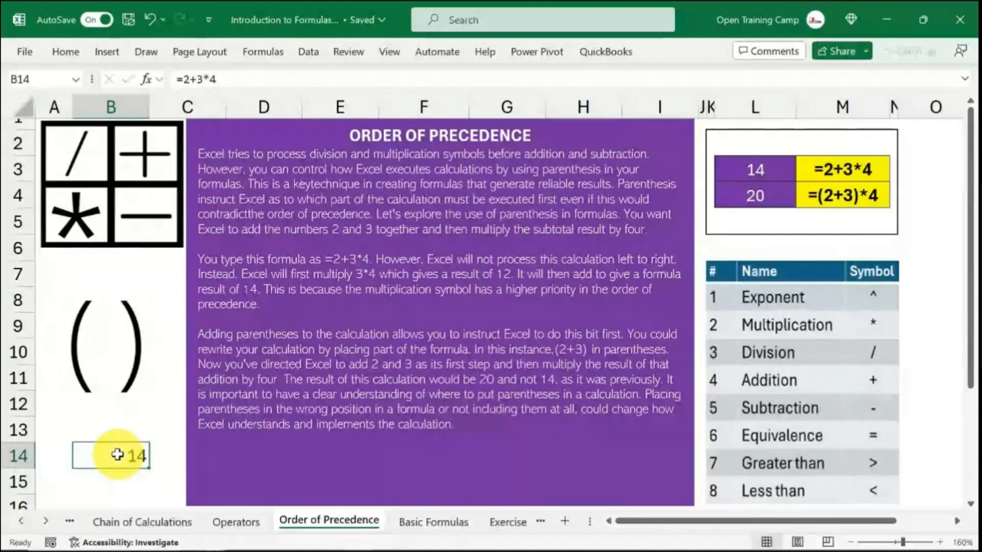
double_click(114, 456)
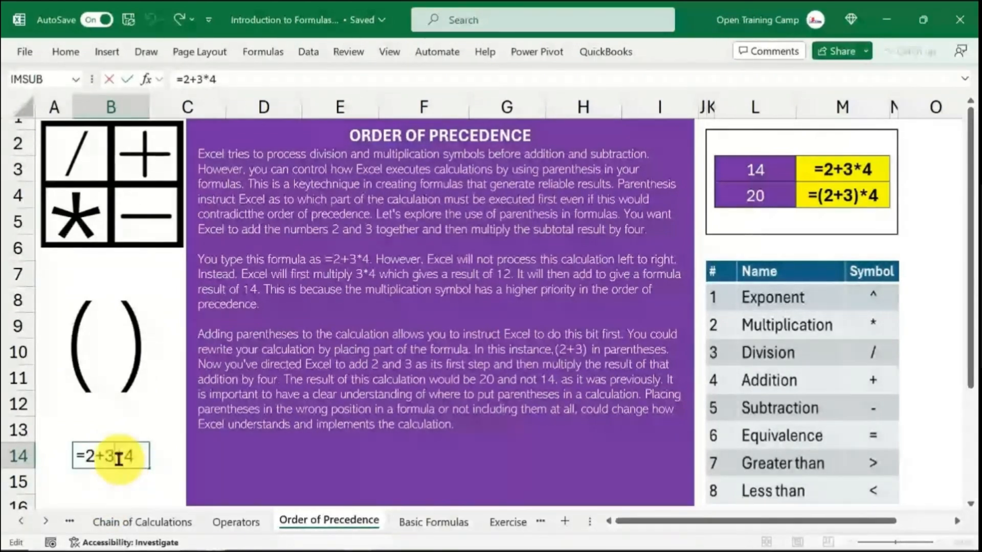
drag(116, 454, 87, 455)
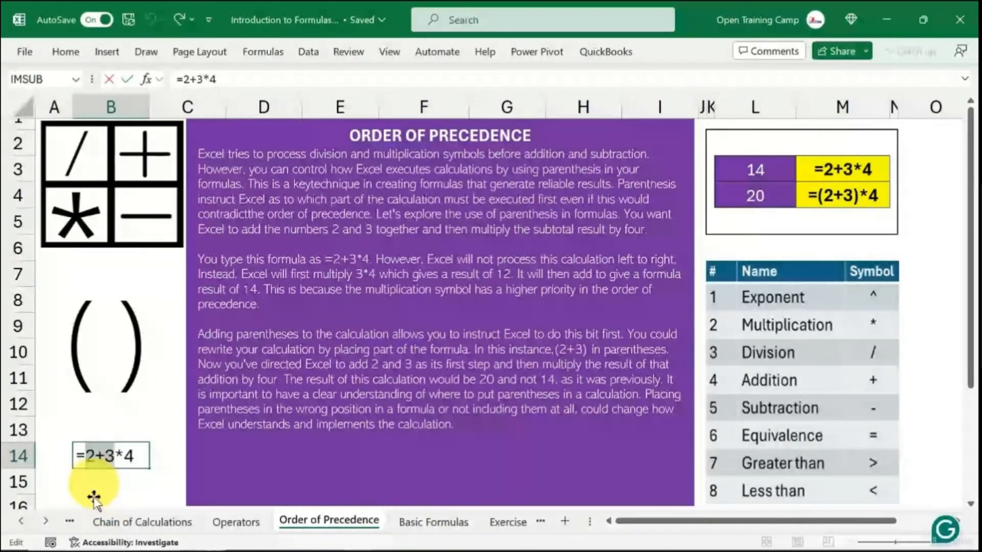